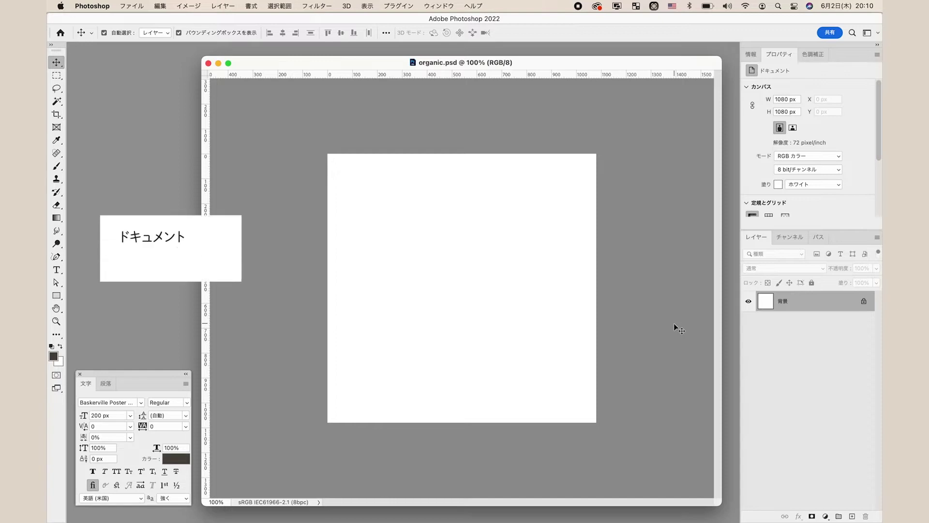
- Convert the Background to Layer 0, give it an f5f1eb Color Overlay, and save
double_click(829, 309)
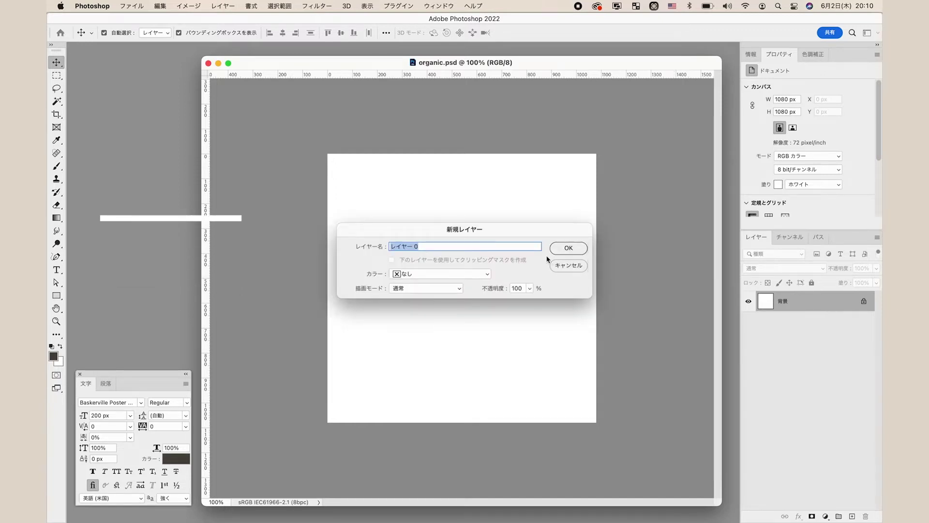
left_click(571, 250)
double_click(839, 302)
mouse_move(603, 270)
left_mouse_down()
mouse_move(586, 230)
mouse_move(585, 244)
left_mouse_up()
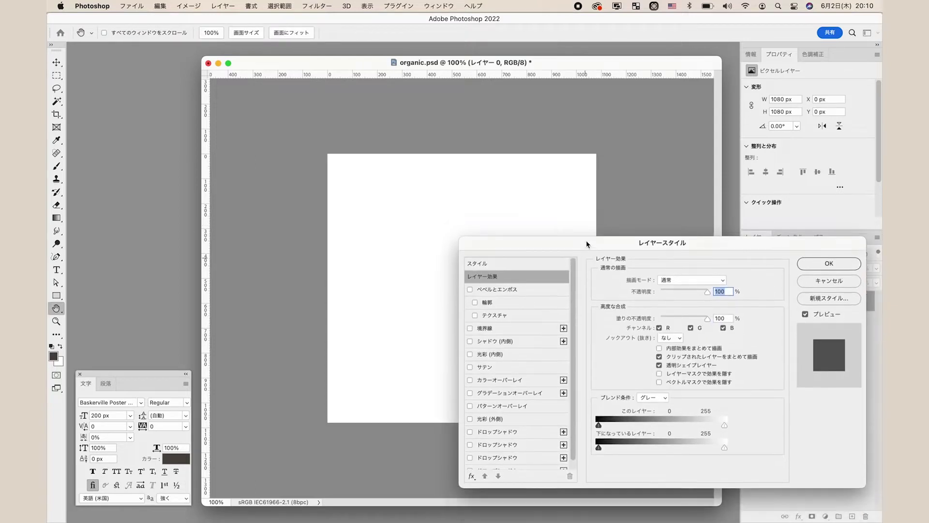
left_click(526, 377)
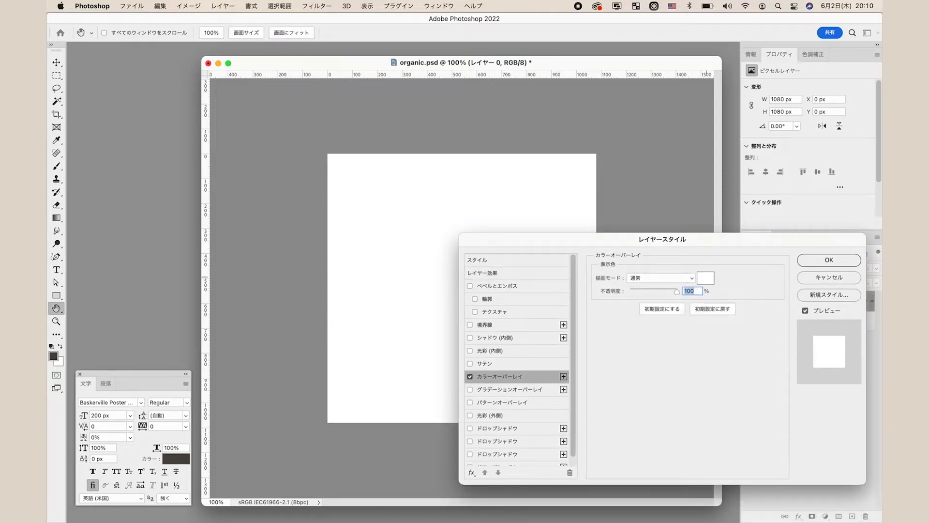
left_click(706, 279)
type("f5f1eb")
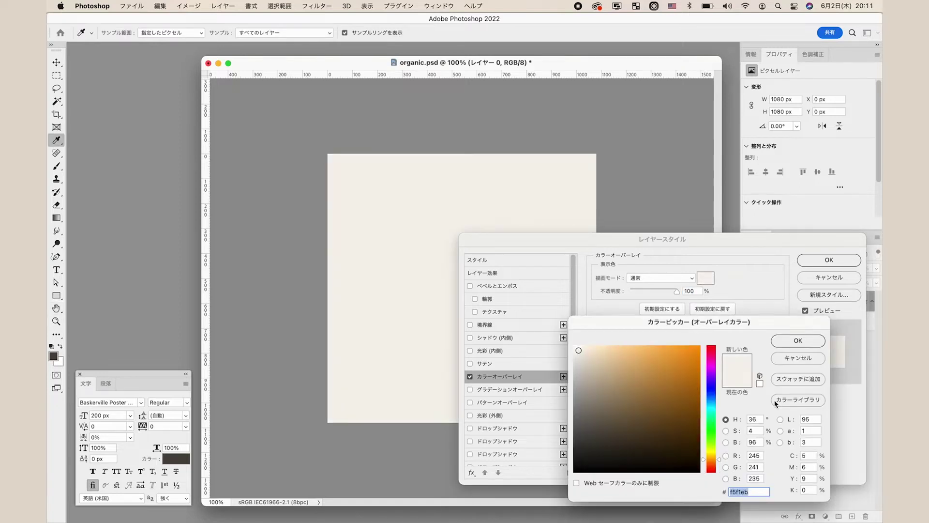
left_click(787, 339)
left_click(829, 260)
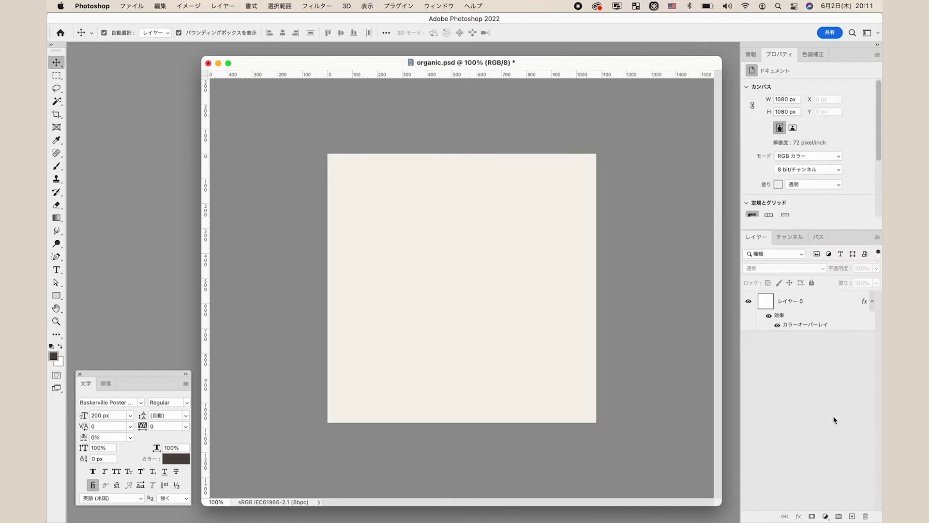
key("super+s")
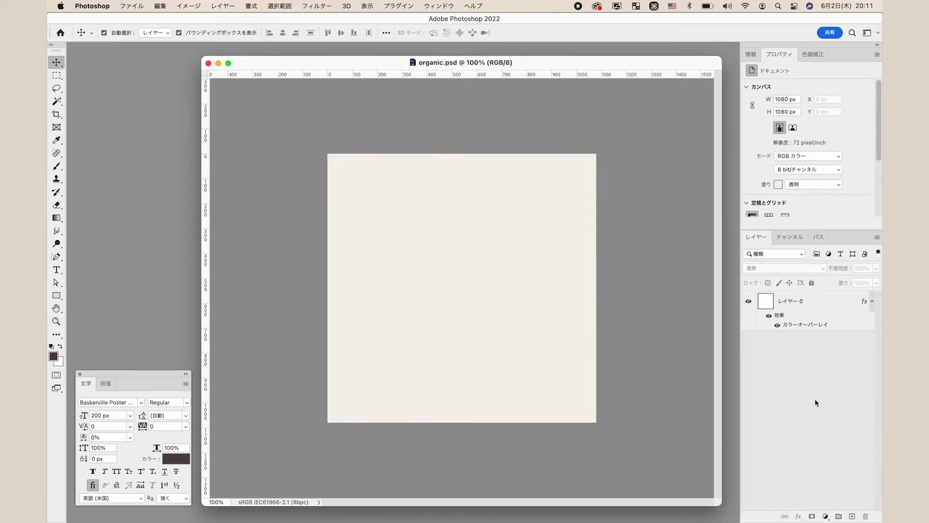
- Create a 530 × 680 px rectangle and move it near the canvas centre
left_click(56, 295)
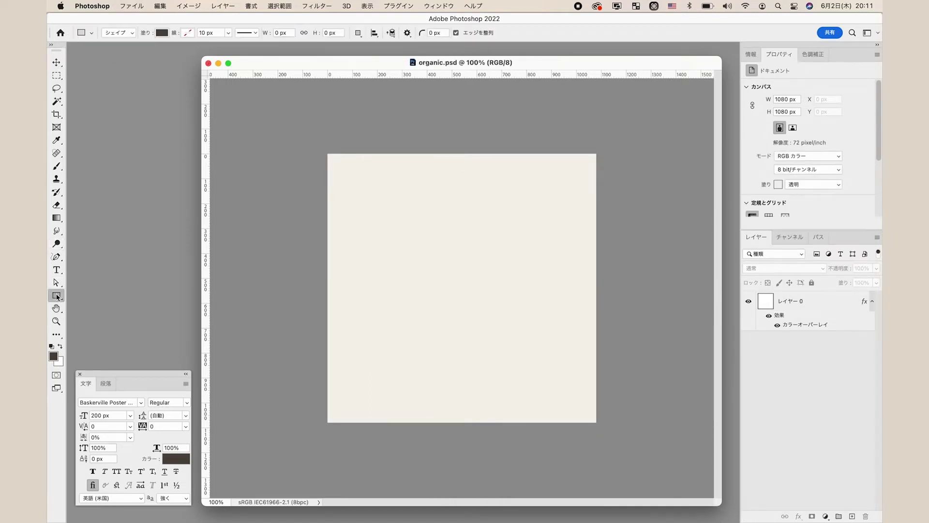
left_click(468, 272)
type("530")
key("Tab")
type("680")
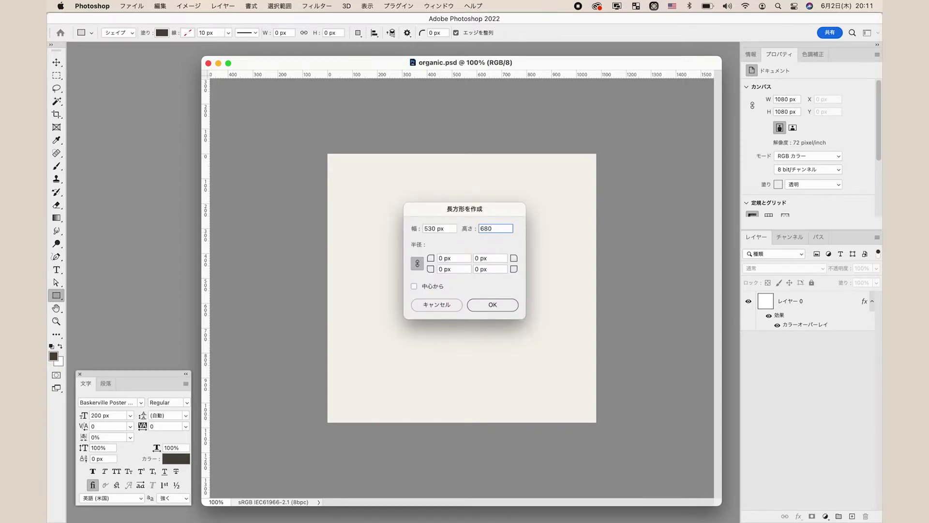
key("Return")
key("v")
left_click_drag(563, 307, 474, 249)
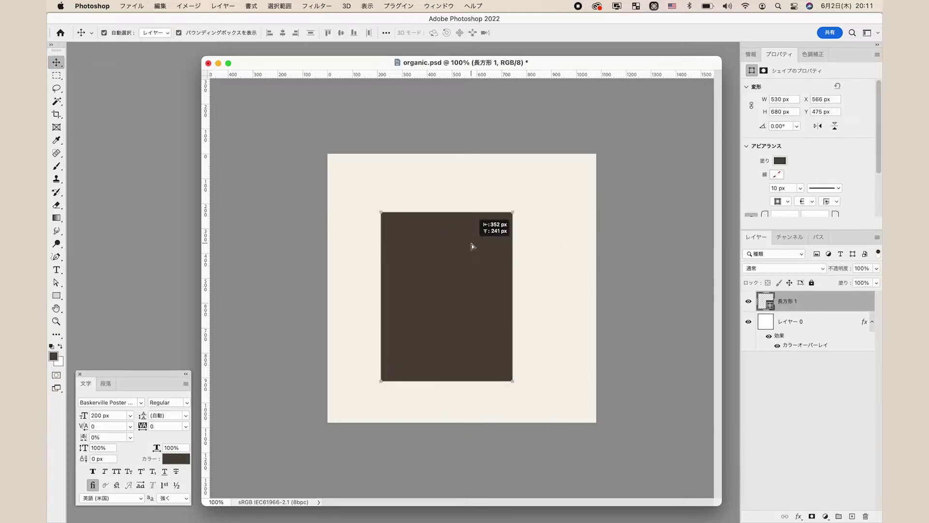
- Fill the rectangle with light grey c4c4c4 and save
double_click(764, 304)
left_click_drag(620, 397, 529, 386)
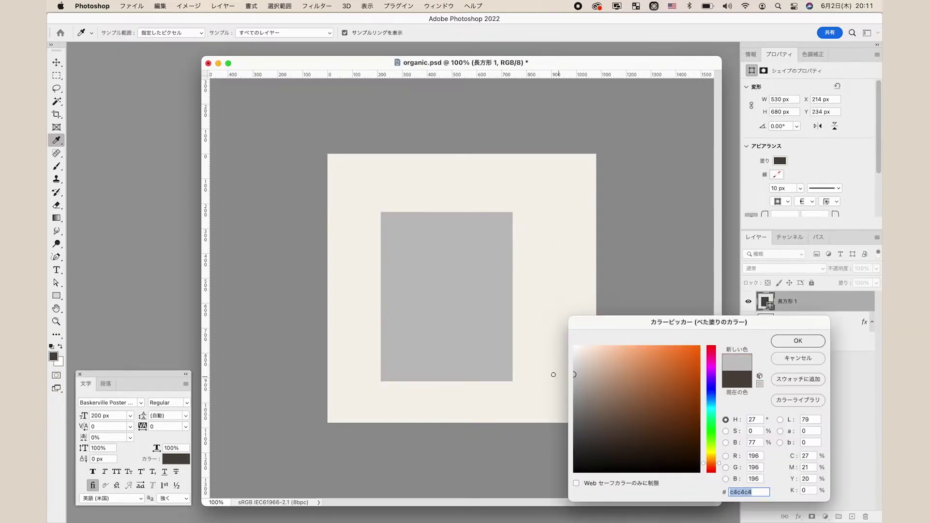
left_click(798, 340)
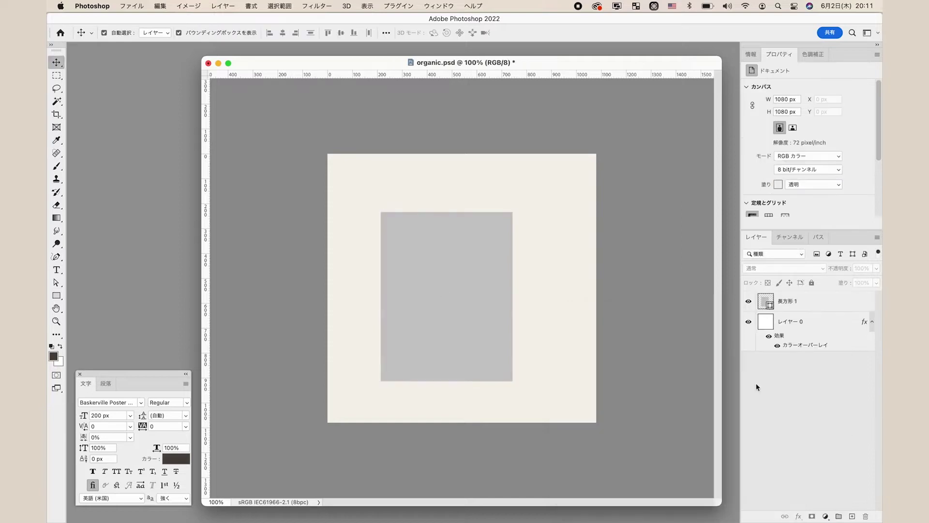
key("super+s")
- Centre the grey rectangle horizontally and vertically on the canvas, then save
left_click(432, 292)
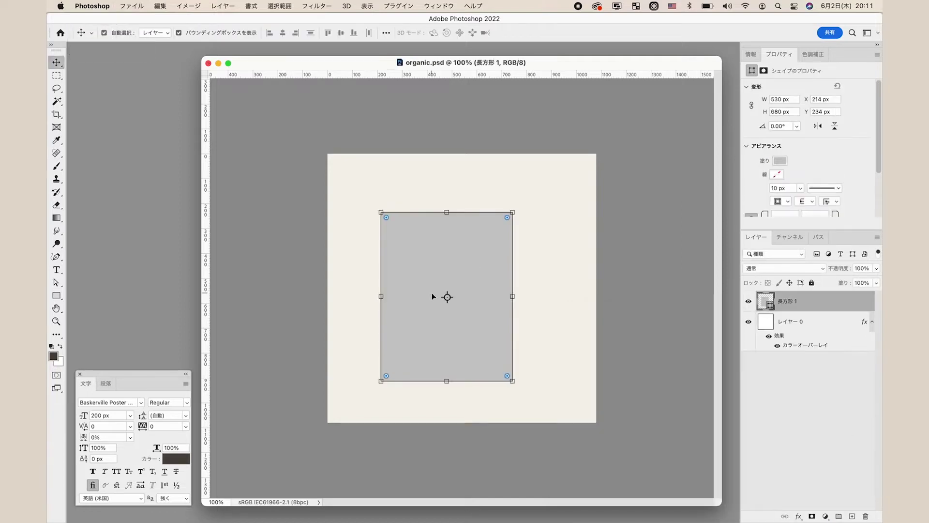
key("v")
left_click(571, 290, "shift")
left_click(282, 33)
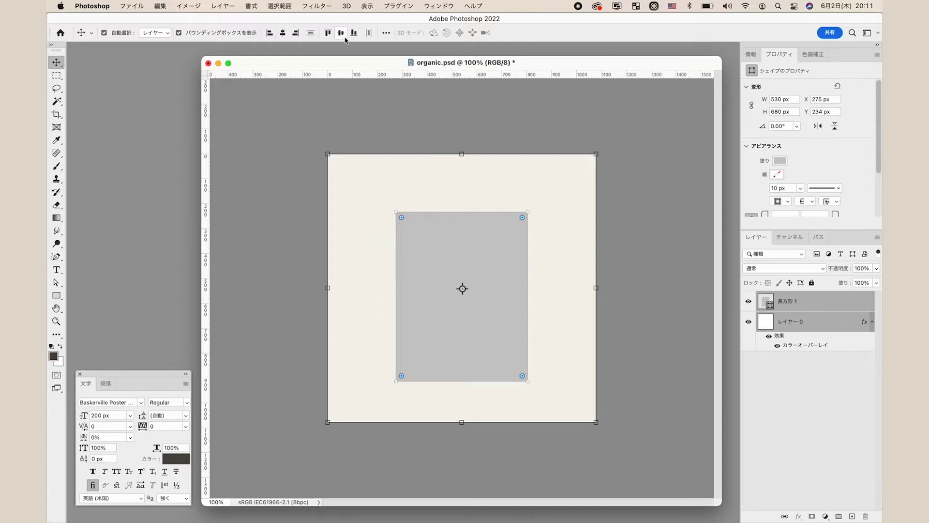
left_click(342, 33)
left_click(690, 309)
key("super+s")
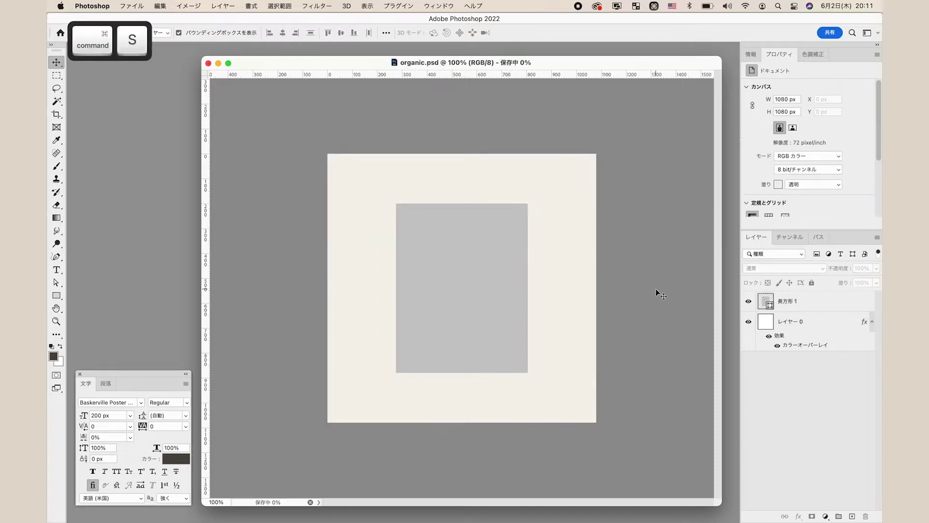
- Make the pasteboard around the canvas white and save
right_click(655, 257)
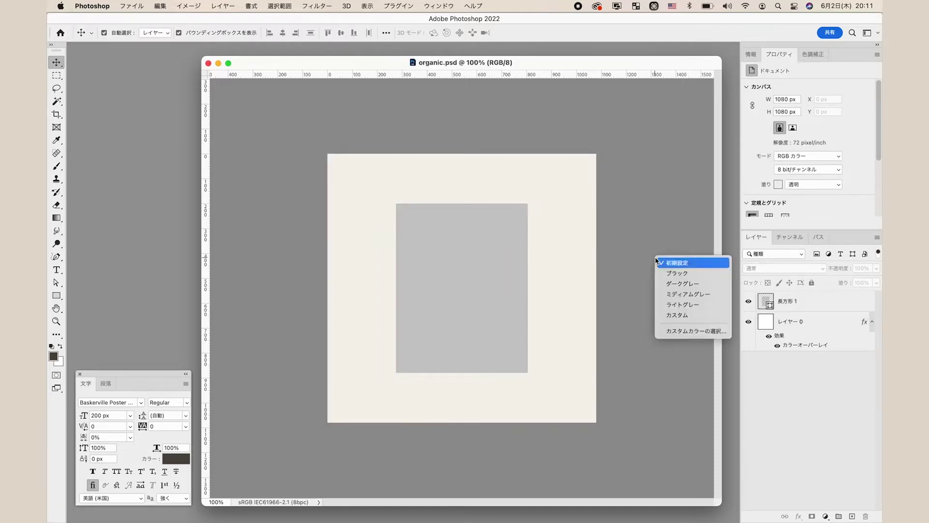
left_click(687, 314)
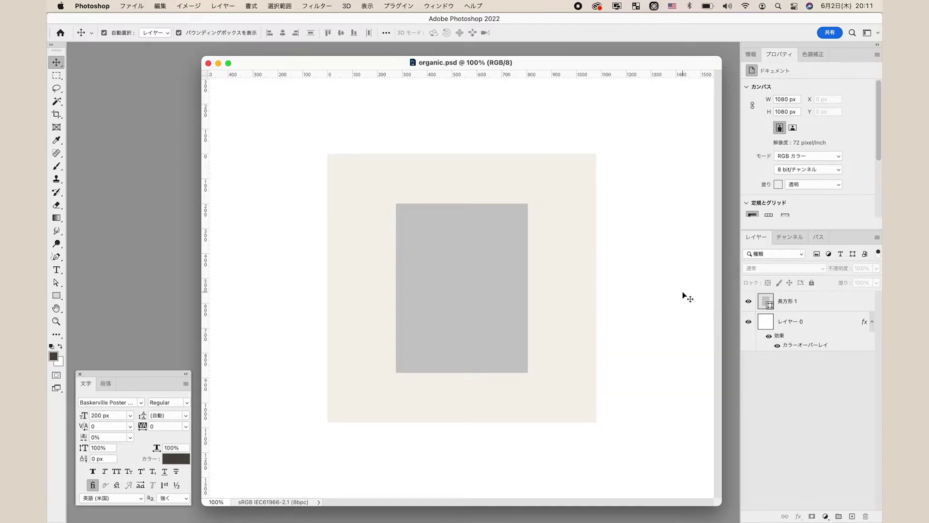
key("super+s")
- Add an 'Organic' text layer in dark brown 50463e near the canvas top
left_click(62, 273)
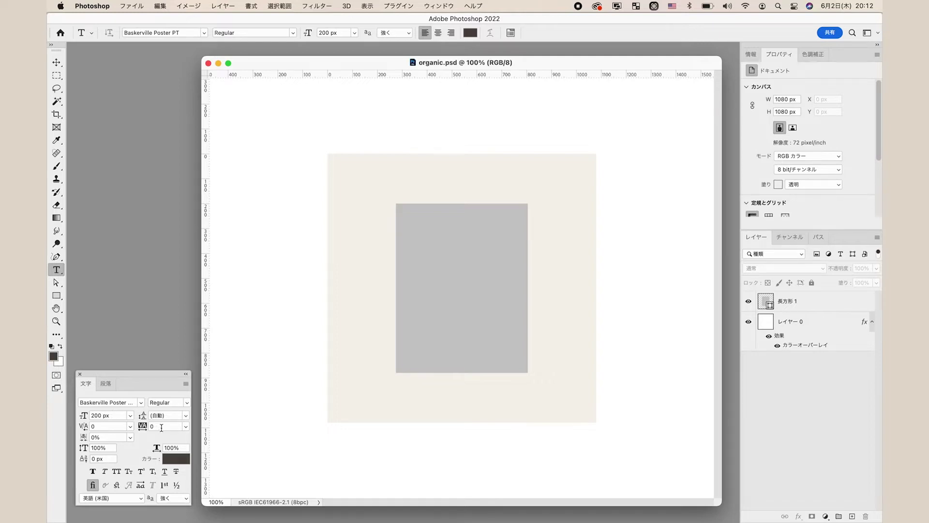
left_click(177, 460)
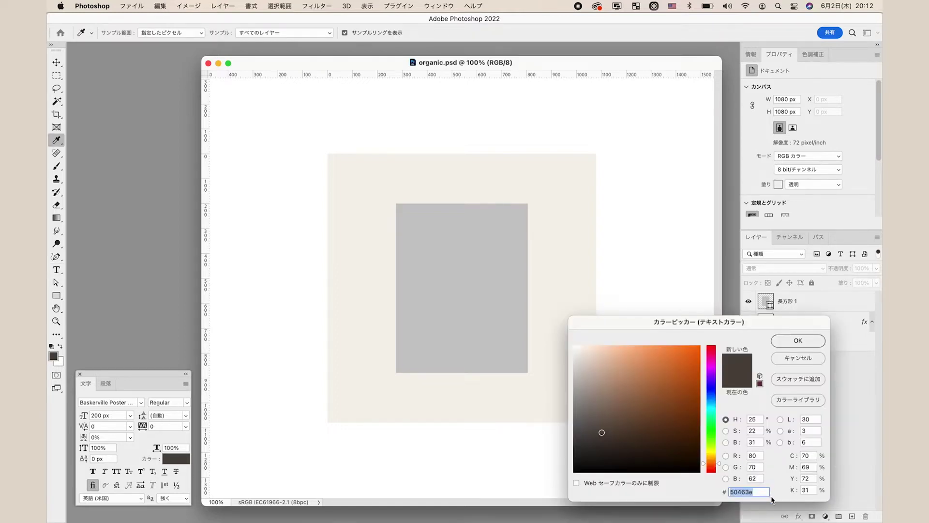
left_click(790, 342)
left_click(387, 188)
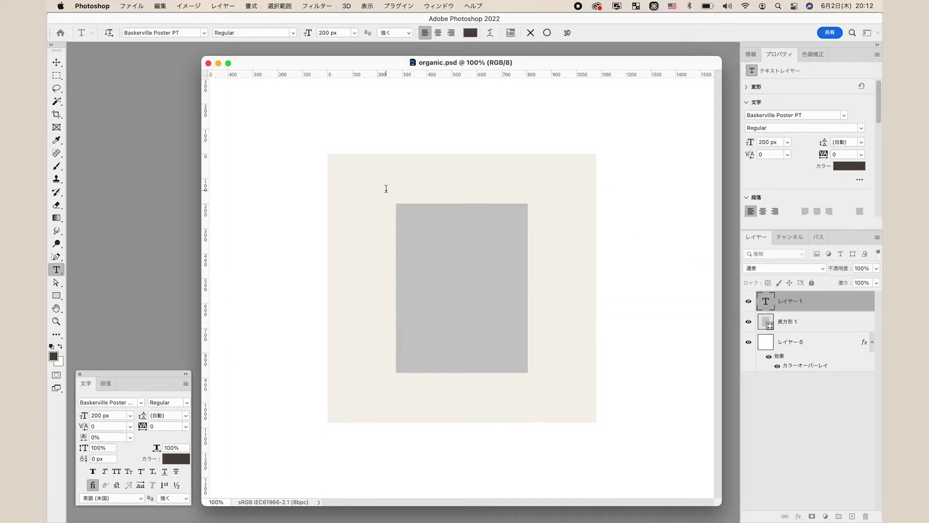
type("Organic")
key("ctrl+Return")
- Widen the spacing between 'g' and 'a' in the Organic title
double_click(765, 301)
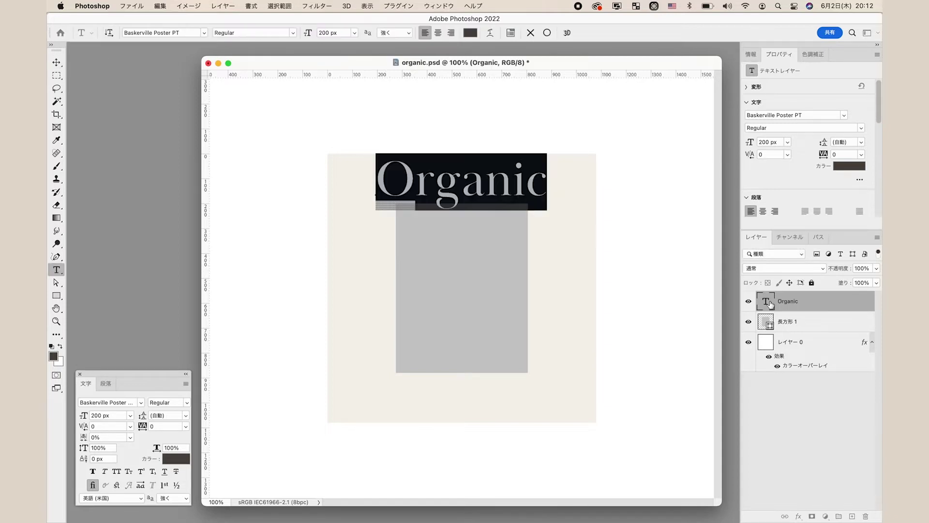
key("Right")
key("Right")
key("Right")
key("Right")
key("alt+Right")
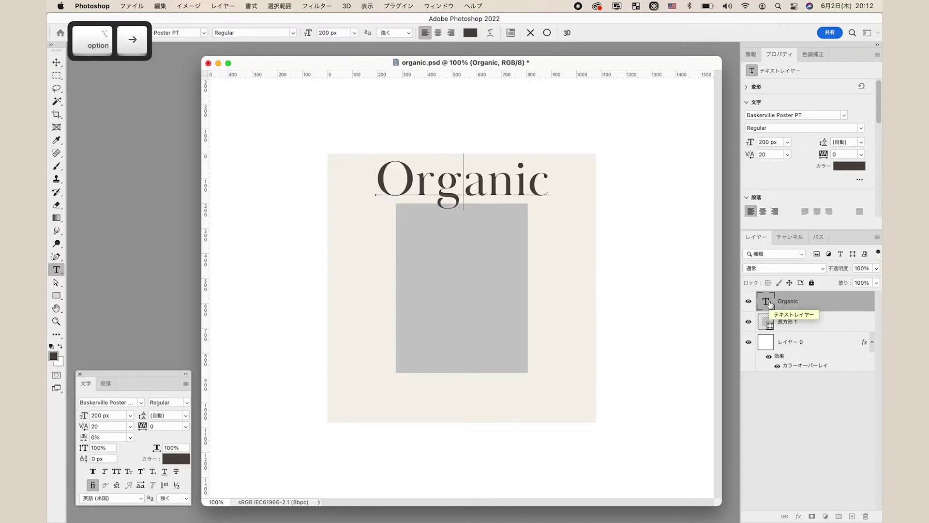
key("ctrl+Return")
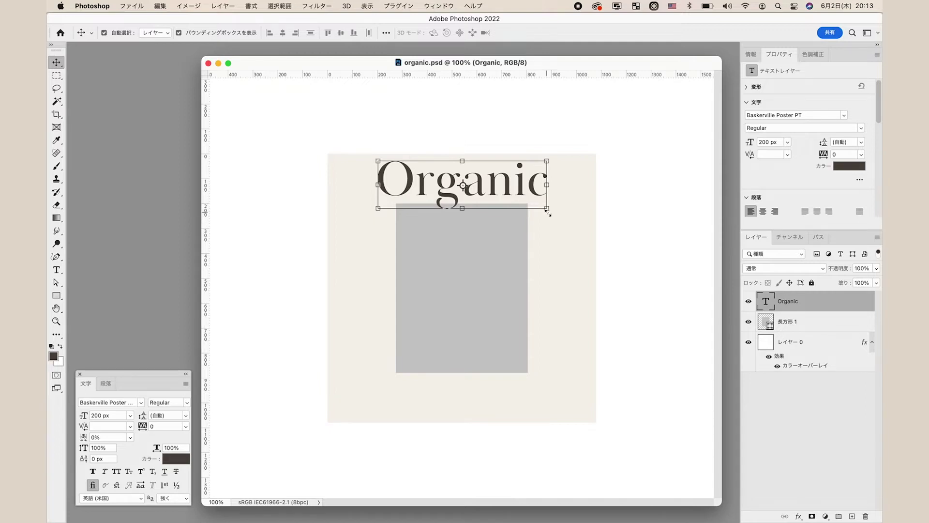
- Centre the Organic title horizontally and align it to the canvas top
left_click(576, 232, "shift")
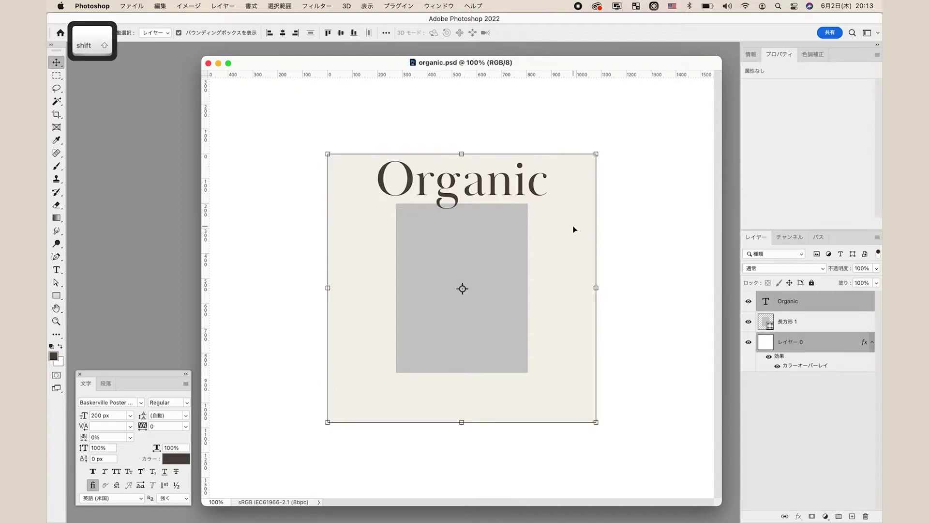
left_click(283, 33)
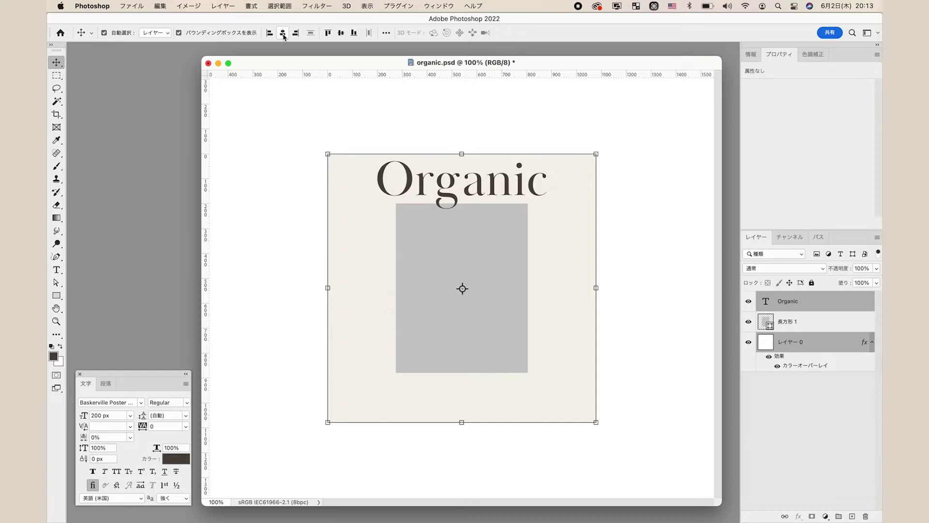
left_click(328, 32)
left_click(661, 205)
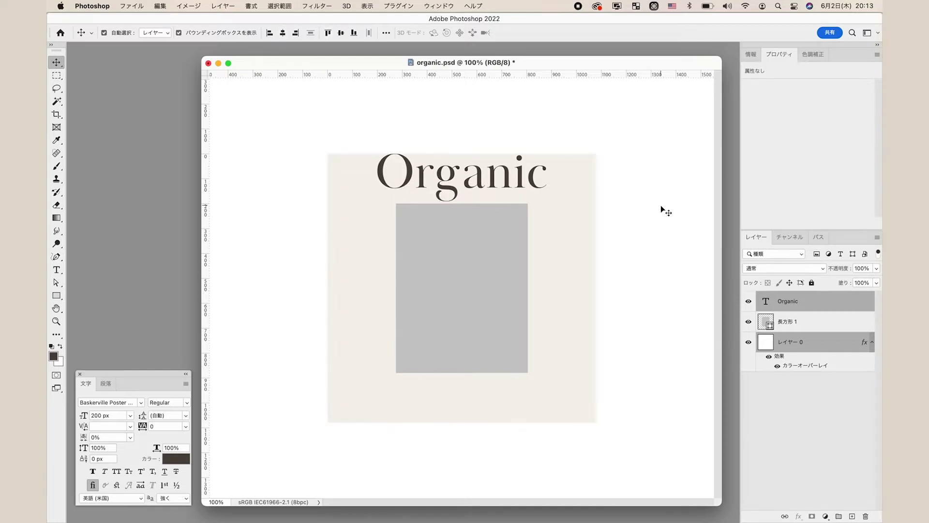
- Nudge the Organic title down slightly and save
left_click(509, 183)
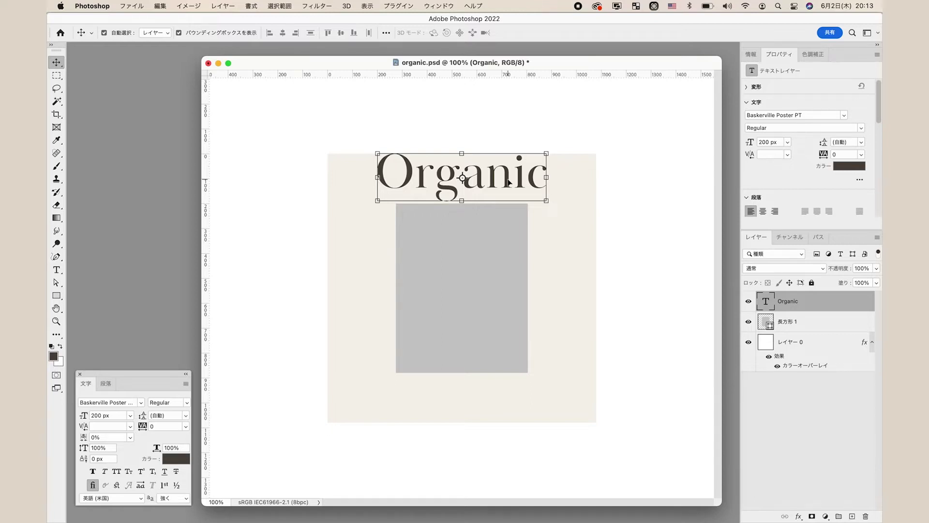
key("shift+Down")
key("shift+Down")
key("shift+Down")
key("shift+Down")
key("shift+Down")
key("shift+Down")
key("shift+Down")
key("shift+Down")
key("shift+Down")
key("shift+Down")
key("shift+Down")
key("shift+Down")
key("shift+Down")
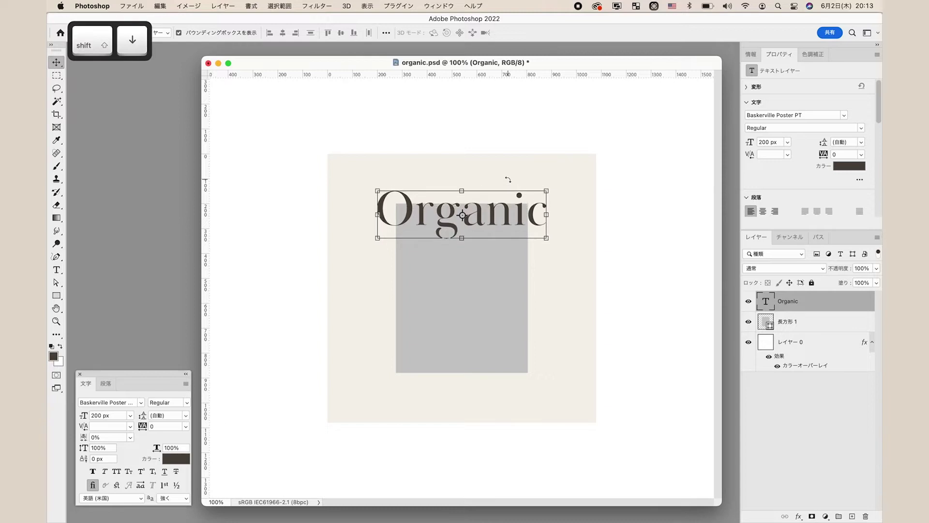
left_click(629, 233)
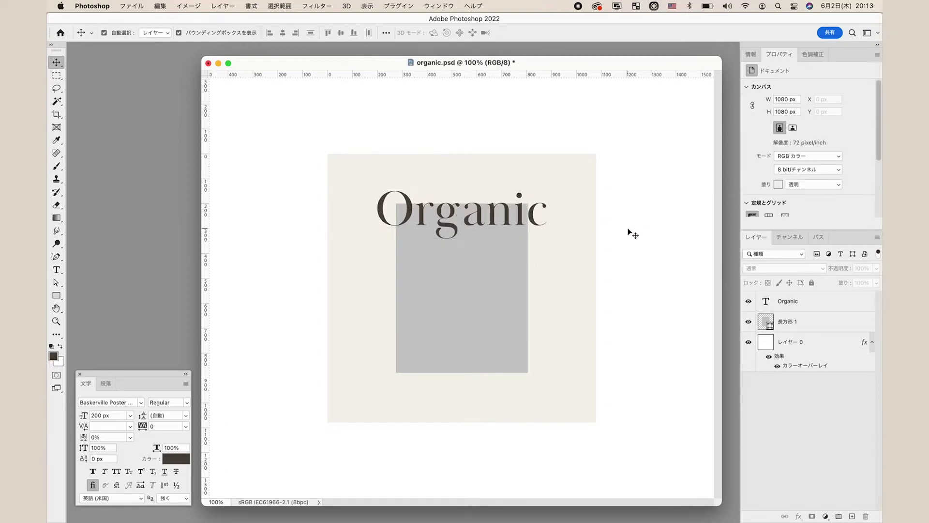
key("ctrl+s")
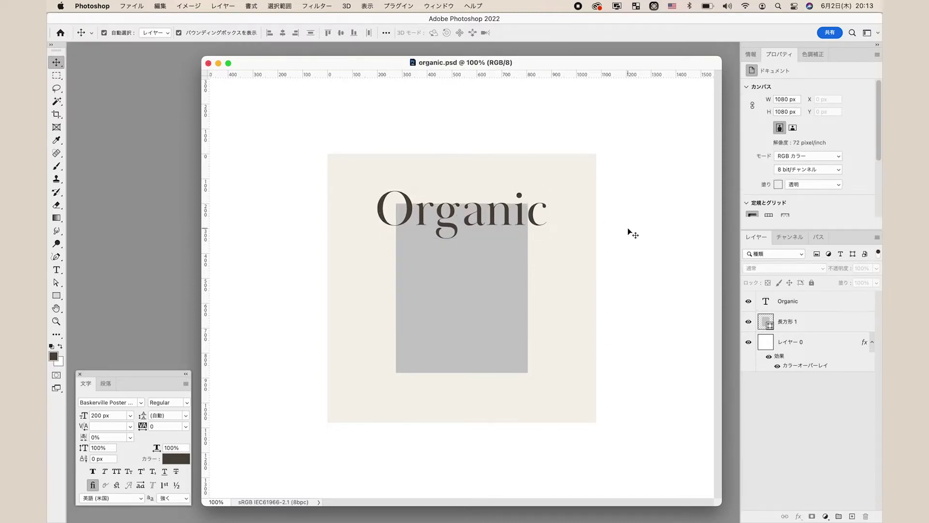
key("t")
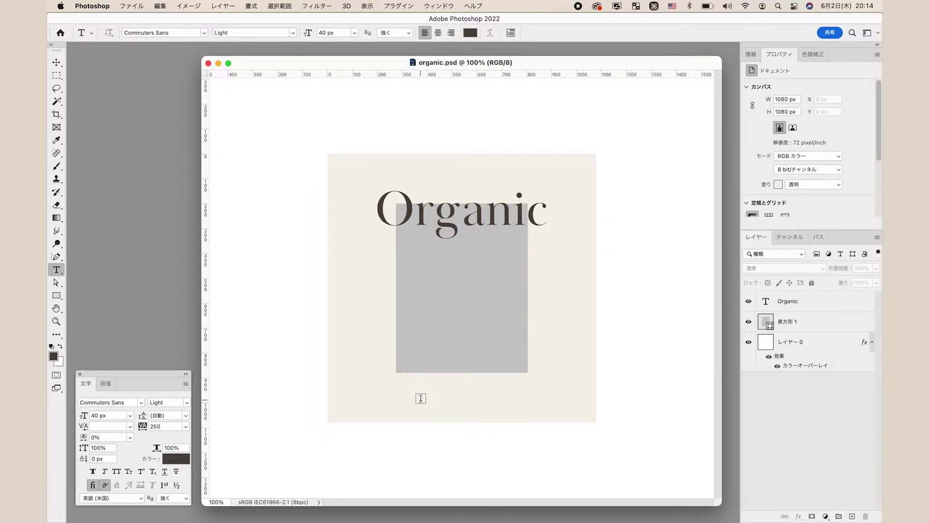
- Type 'SKINCARE' in Commuters Sans Light 40 px below the grey rectangle
left_click(421, 396)
type("SKINCARE")
left_click(55, 63)
left_click(253, 233)
left_click(481, 398)
- Increase SKINCARE's letter spacing to tracking 290
double_click(766, 302)
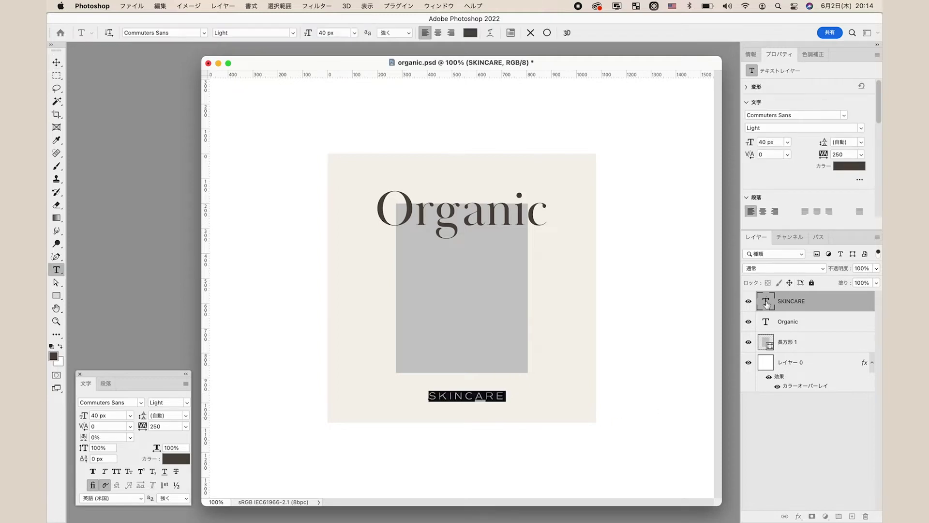
key("alt+Right")
key("alt+Right")
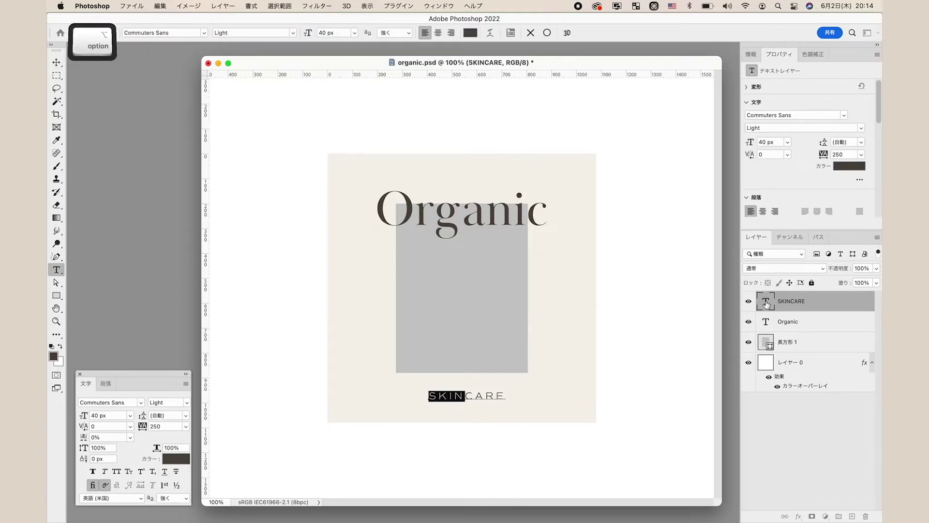
key("Escape")
key("v")
left_click(604, 444)
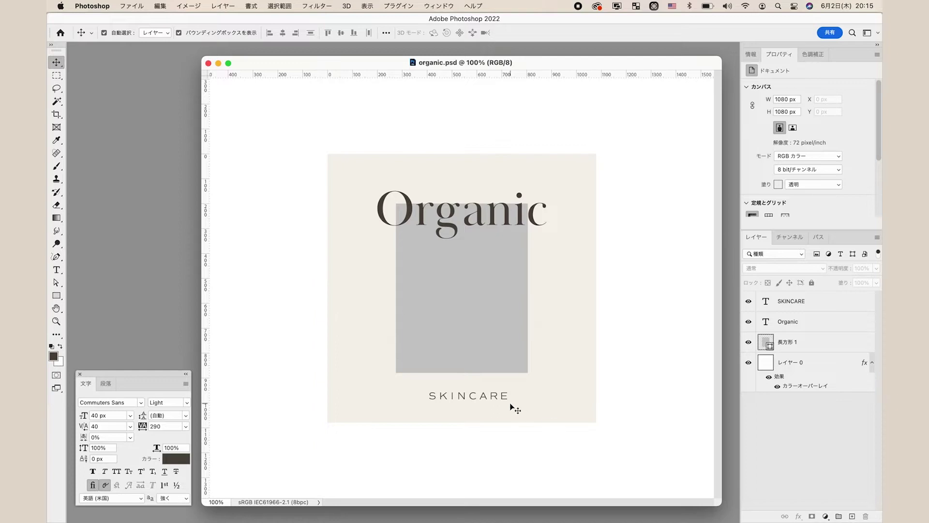
left_click(492, 400)
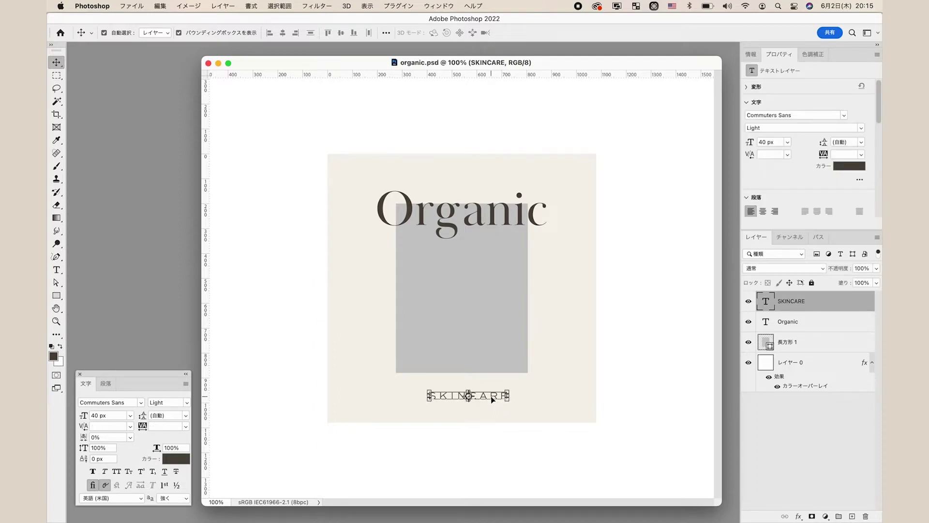
- Centre SKINCARE horizontally and align it to the canvas bottom, then save
left_click(559, 374, "shift")
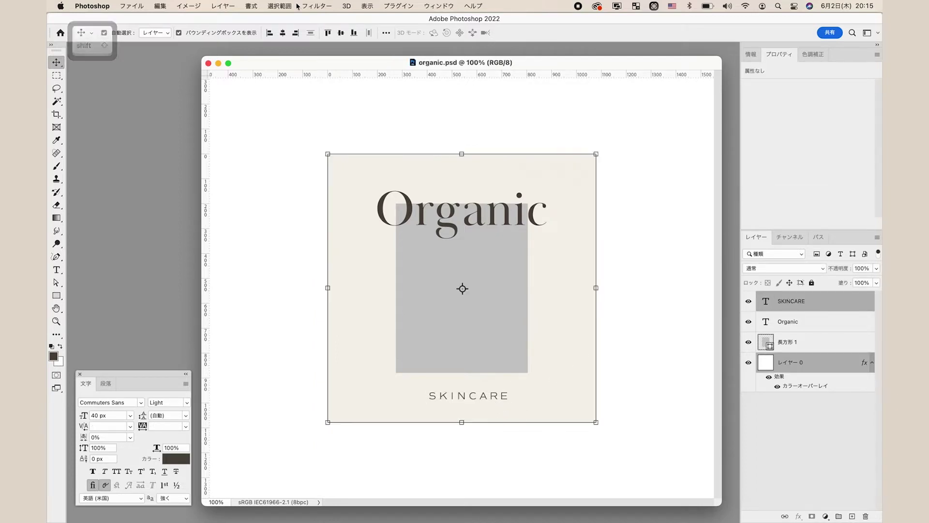
left_click(283, 33)
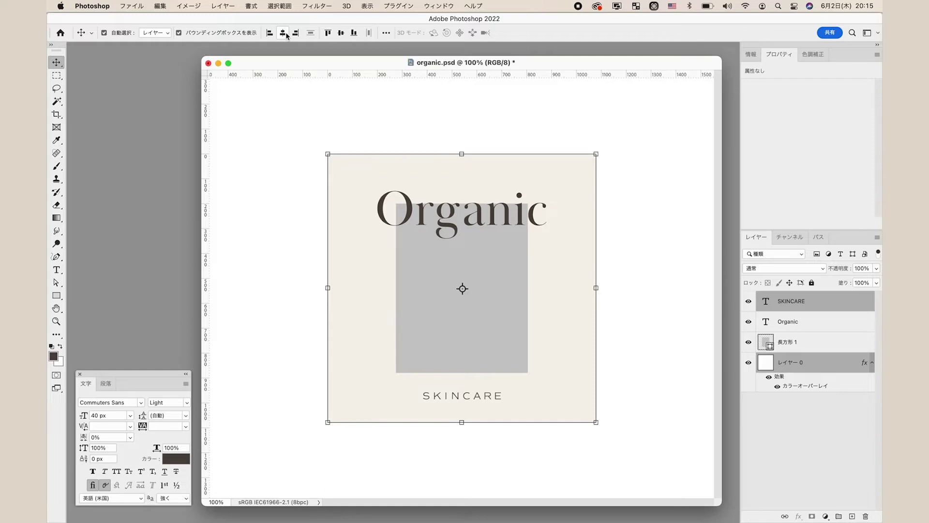
left_click(354, 33)
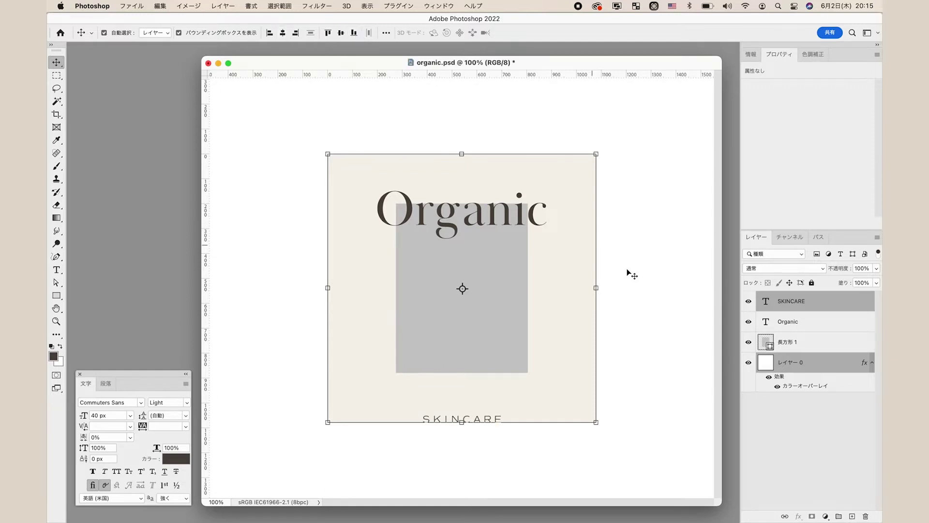
left_click(635, 273)
key("super+s")
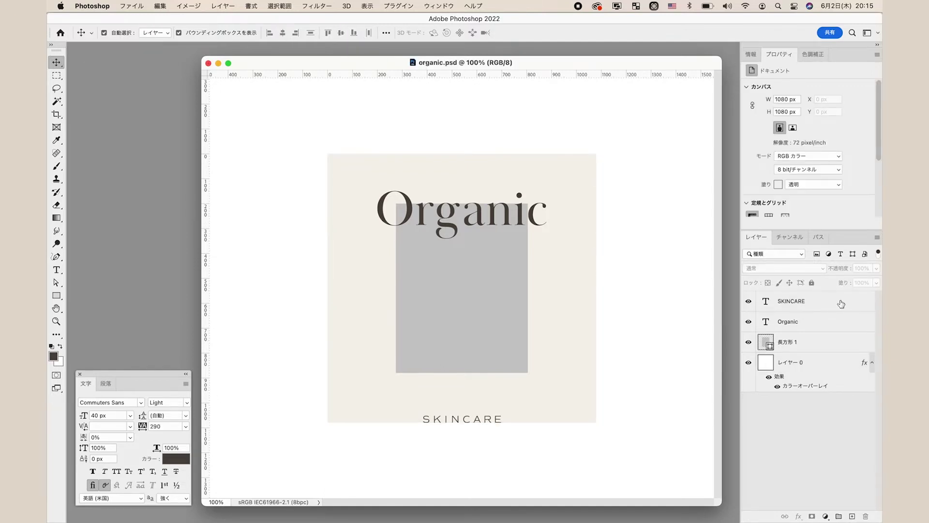
- Nudge SKINCARE up from the bottom edge and save
left_click(841, 302)
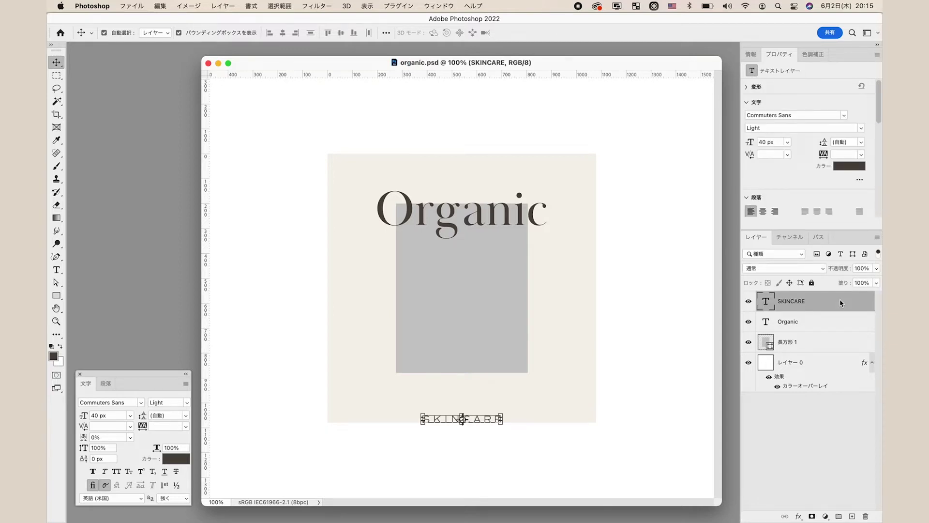
key("shift+Up")
key("shift+Up")
key("shift+Up")
key("shift+Up")
key("shift+Up")
key("shift+Up")
key("shift+Up")
left_click(827, 414)
key("super+s")
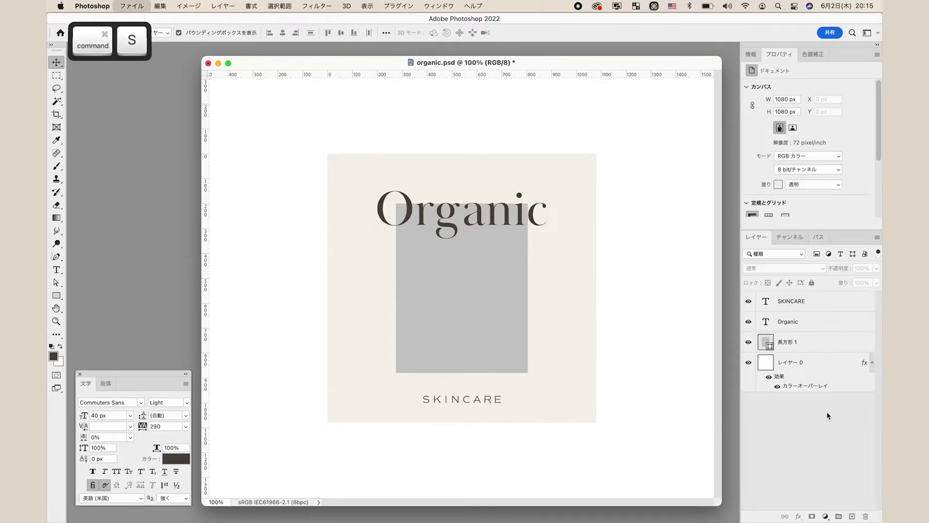
- Move the grey rectangle down 20 px to Y 220 and save
left_click(492, 332)
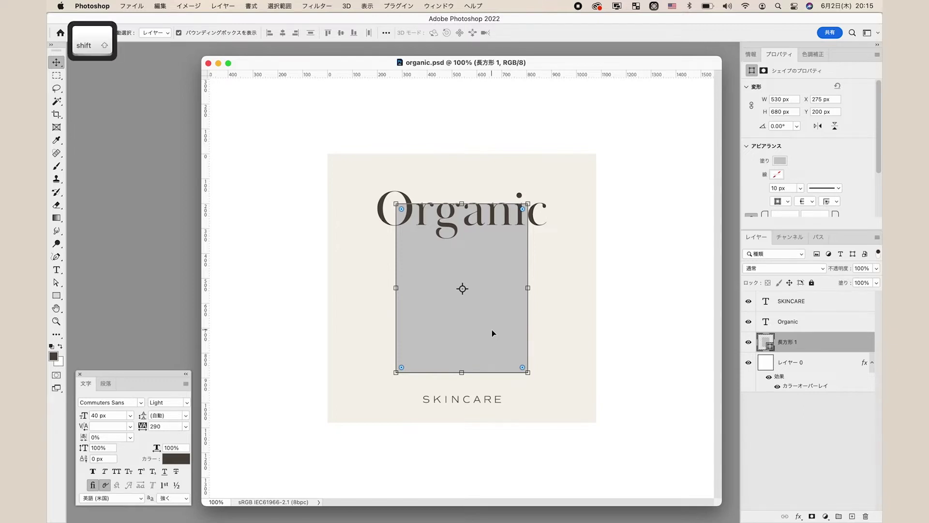
key("shift+Down")
key("shift+Down")
left_click(631, 327)
key("ctrl+s")
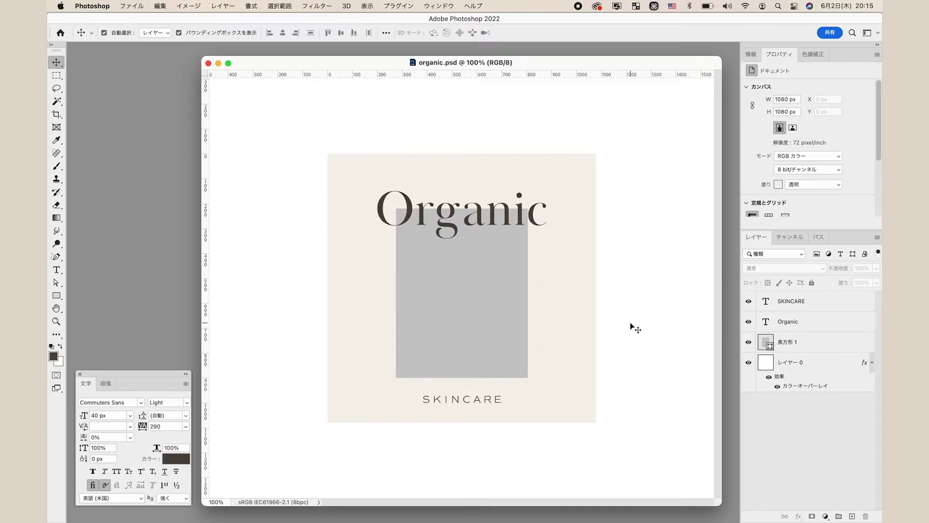
left_click(491, 335)
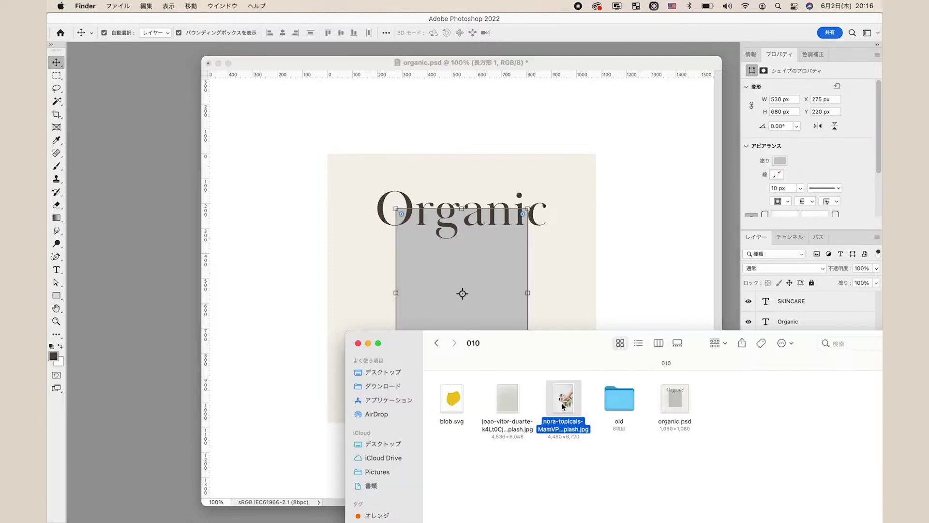
- Place the nora-topicals product photo and clip it into the 長方形 1 rectangle
left_click_drag(563, 406, 440, 275)
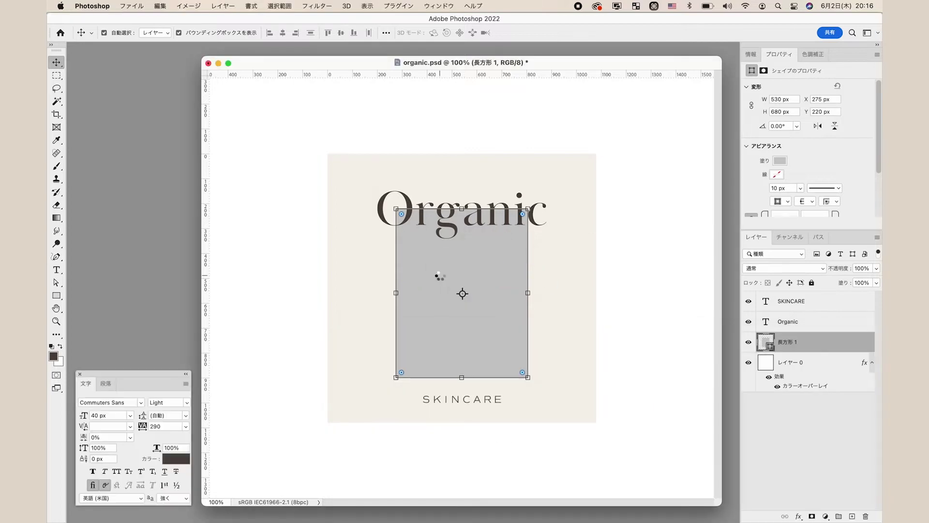
key("Return")
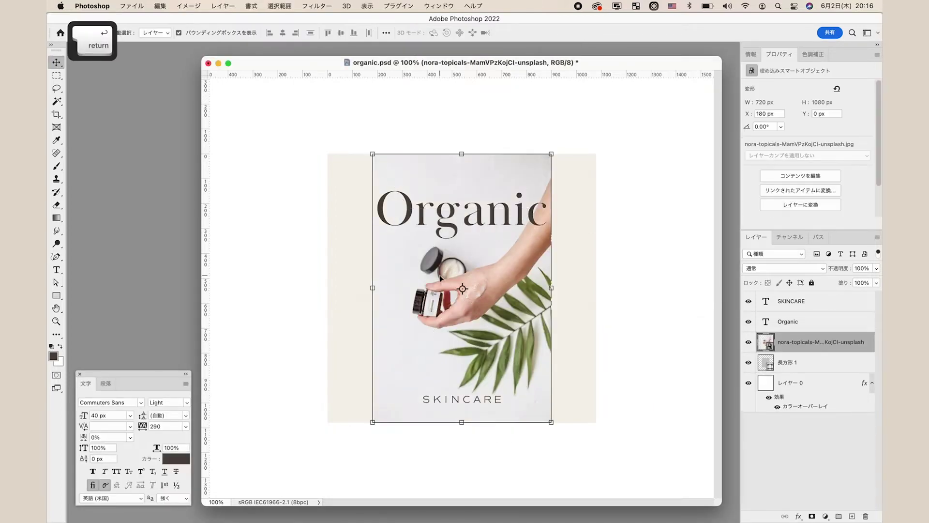
left_click(829, 362)
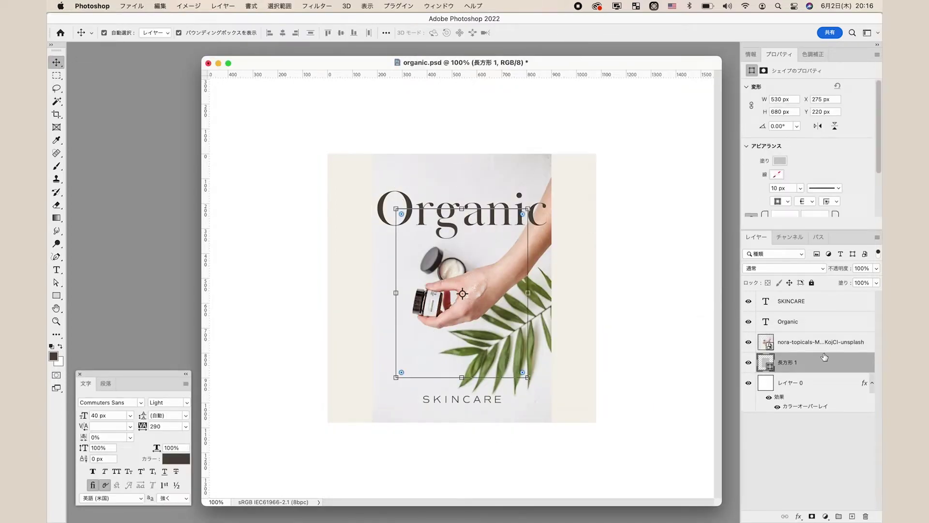
left_click(825, 352, "alt")
left_click(841, 347)
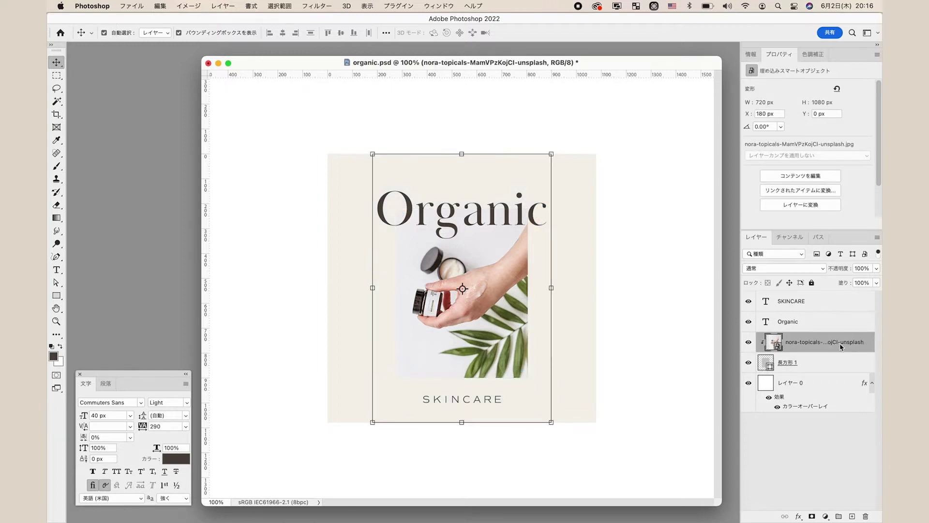
- Scale the photo to about 924 × 1386 px, framing the hand and jars
key("super+t")
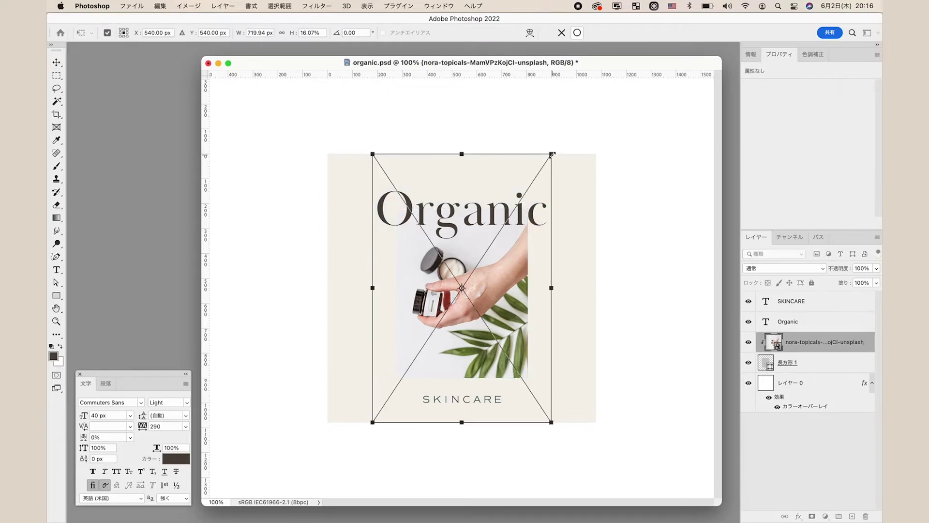
left_click_drag(551, 154, 607, 102)
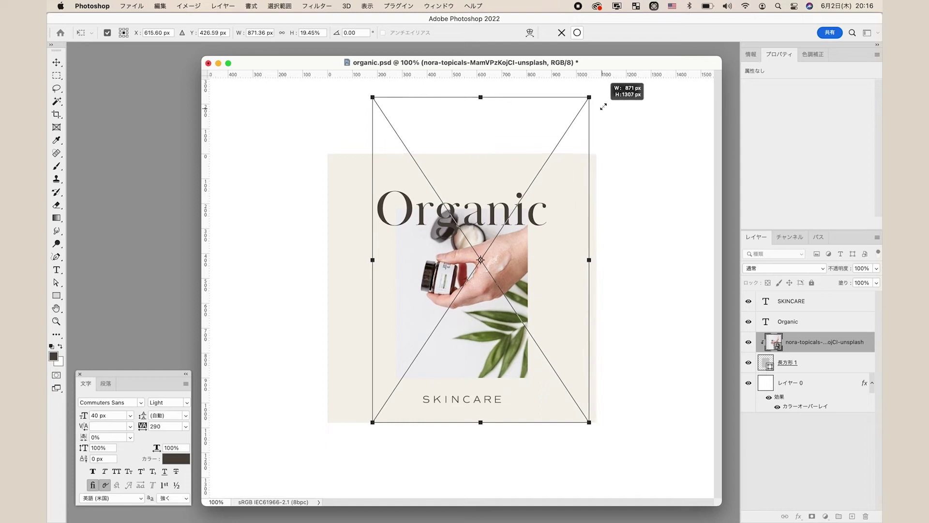
left_click_drag(607, 101, 610, 93)
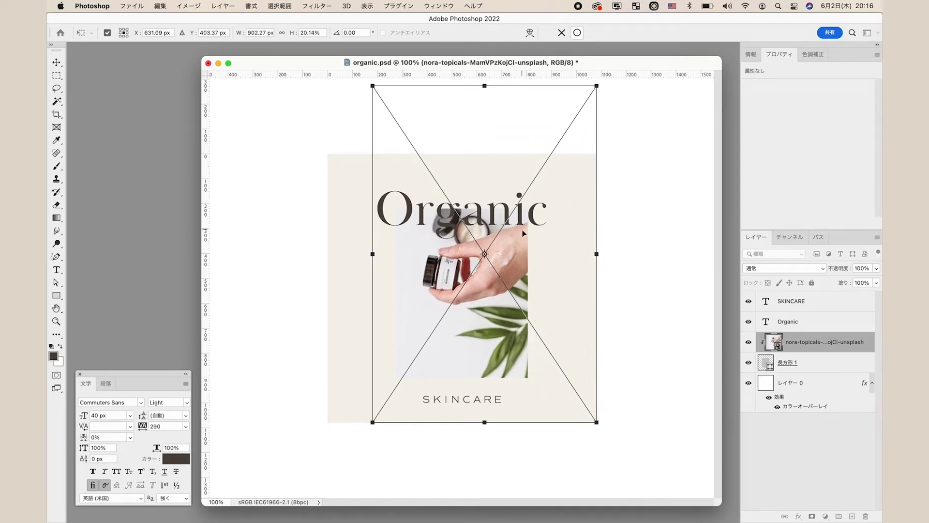
left_click_drag(515, 251, 488, 313)
left_click_drag(566, 154, 588, 124)
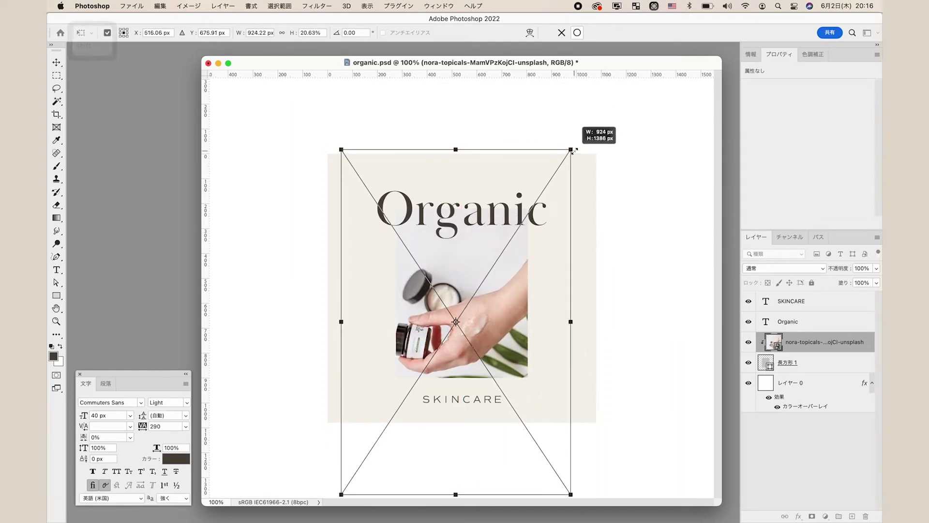
key("Return")
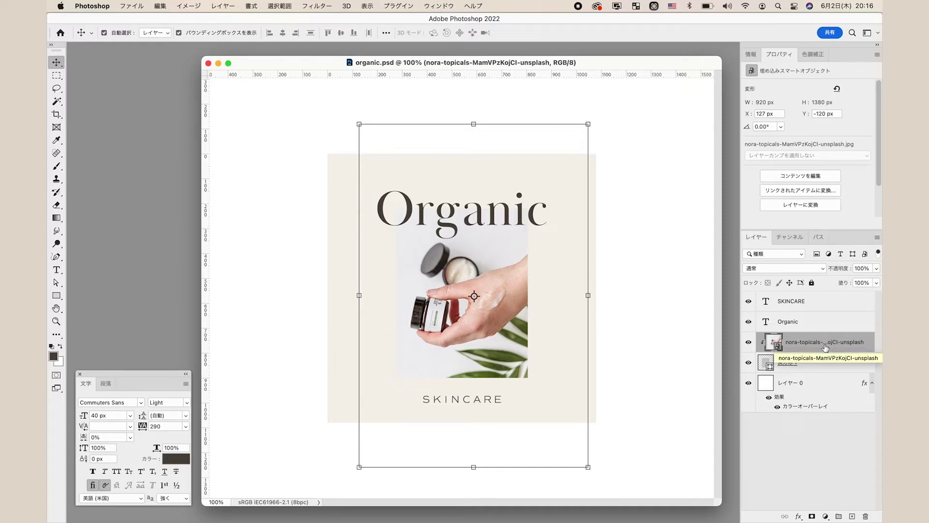
- Add a Levels adjustment clipped to the photo with white input 235
left_click(826, 516)
left_click(829, 336)
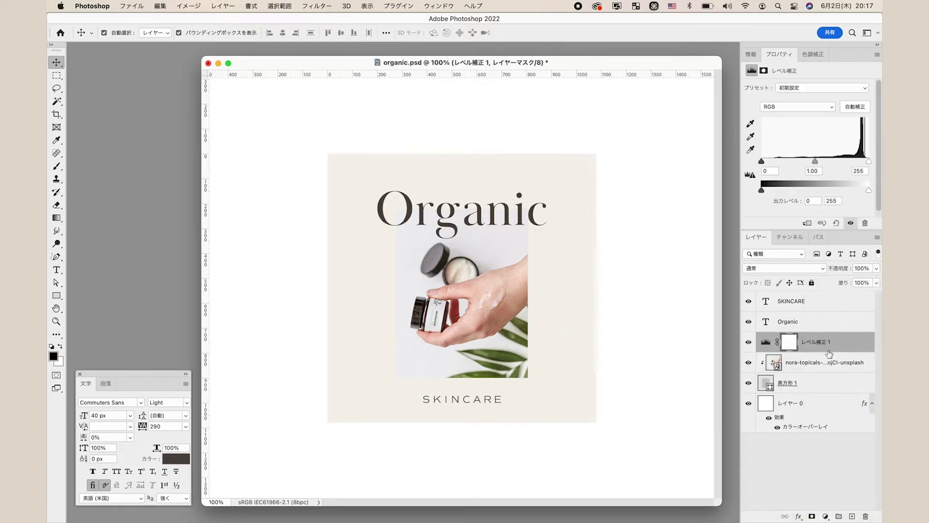
left_click(833, 351, "alt")
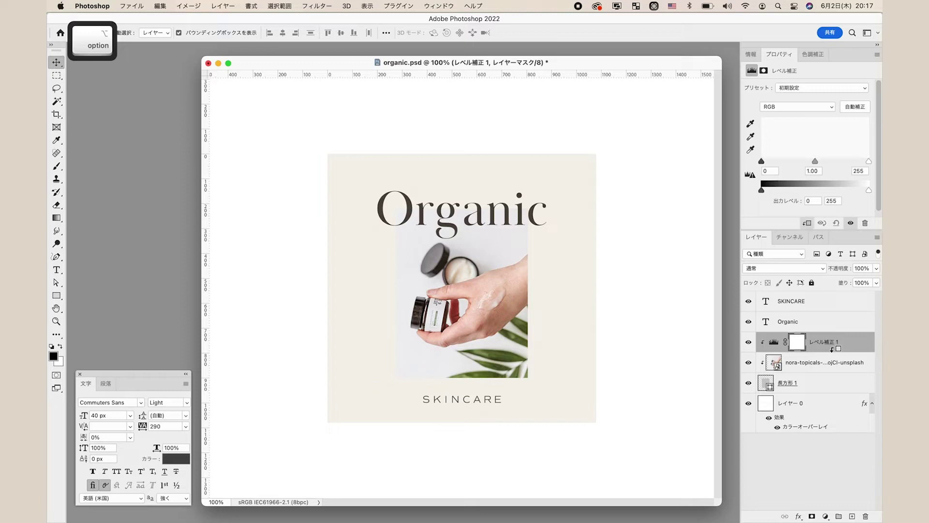
left_click_drag(869, 161, 861, 161)
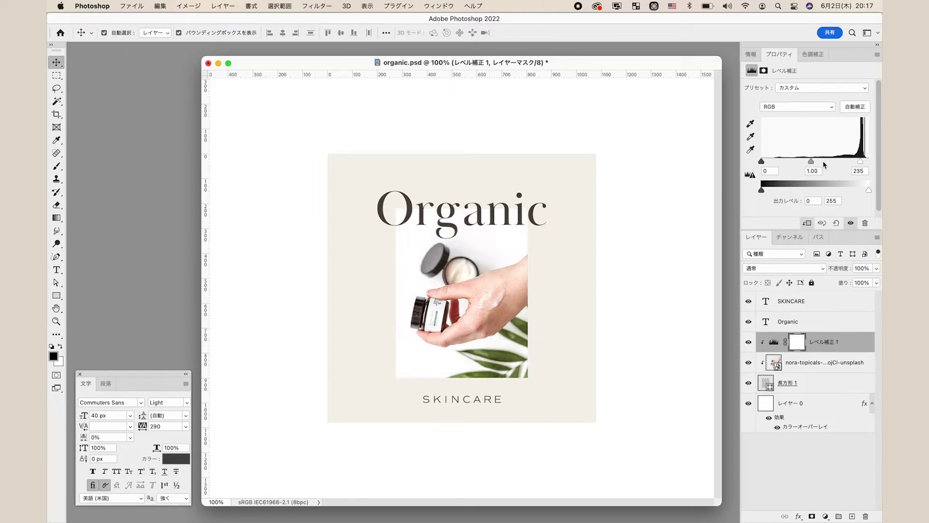
left_click(644, 314)
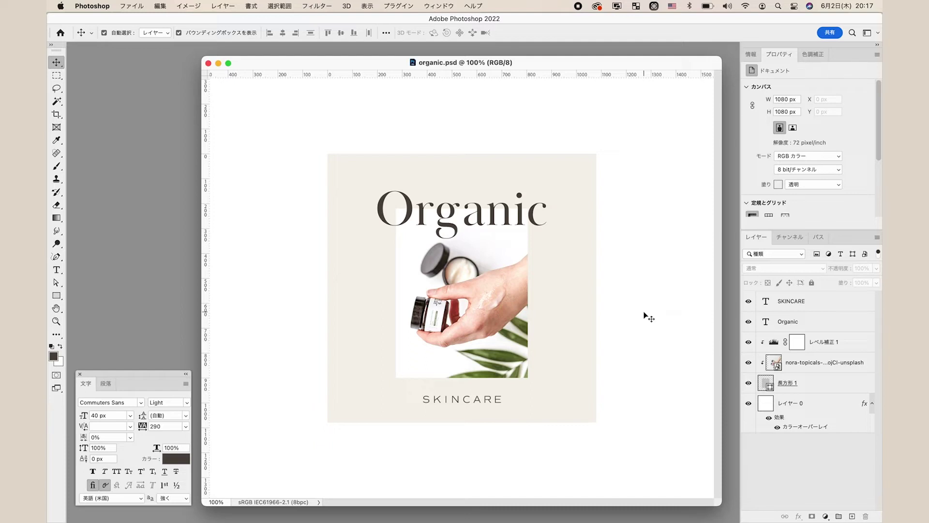
- Group the layers from SKINCARE down to the rectangle into Group 1
left_click(821, 386)
left_click(813, 304, "shift")
key("super+g")
- Tune Blobmaker's complexity and contrast sliders and randomize until a smooth rounded blob appears
left_click(821, 385)
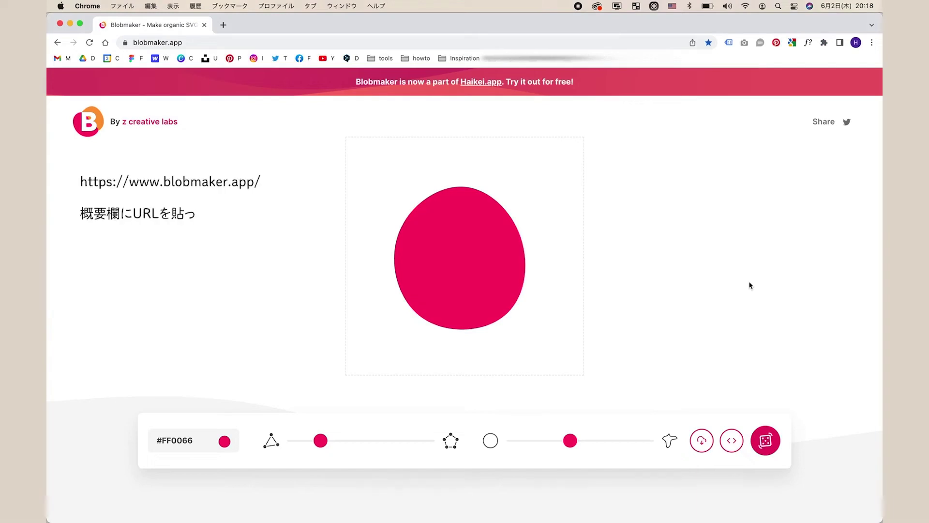
left_click_drag(320, 440, 353, 440)
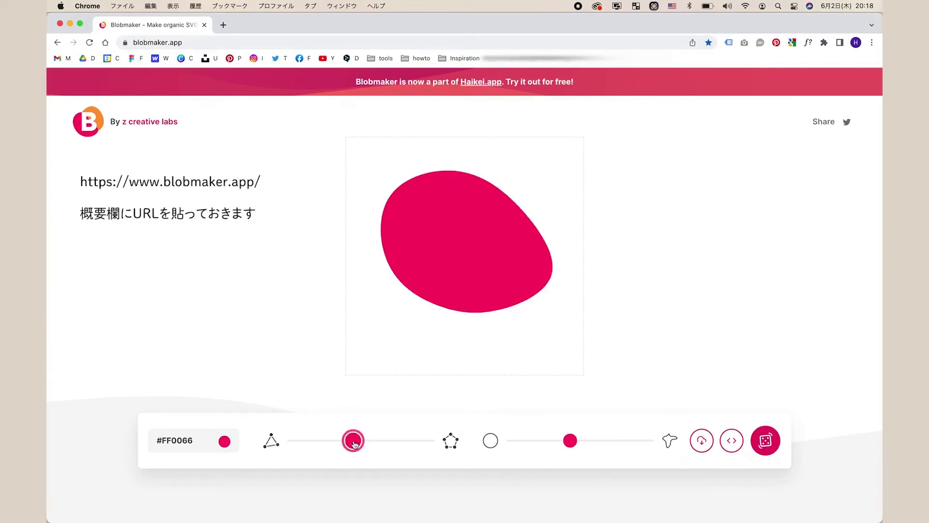
mouse_move(571, 441)
left_mouse_down()
mouse_move(623, 443)
mouse_move(550, 441)
mouse_move(592, 443)
left_mouse_up()
left_click_drag(354, 440, 336, 440)
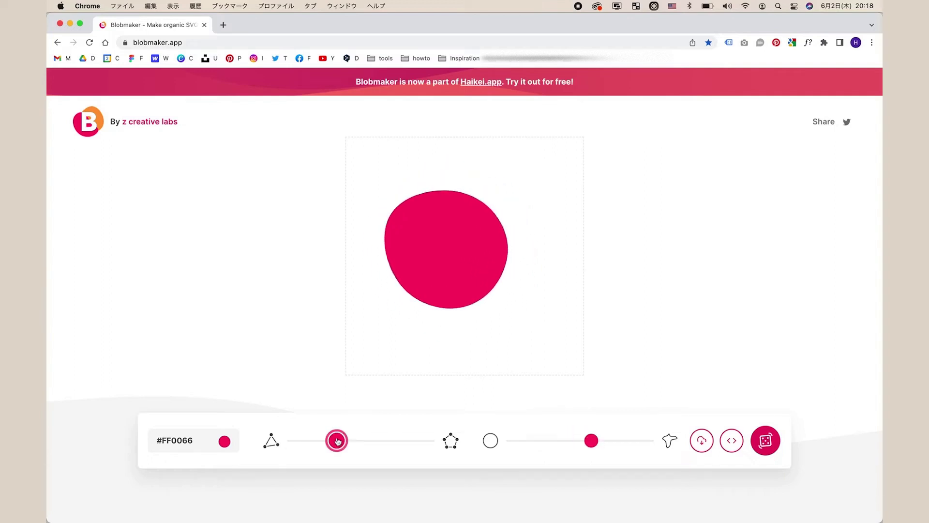
mouse_move(590, 443)
left_mouse_down()
mouse_move(547, 442)
mouse_move(612, 442)
mouse_move(591, 442)
left_mouse_up()
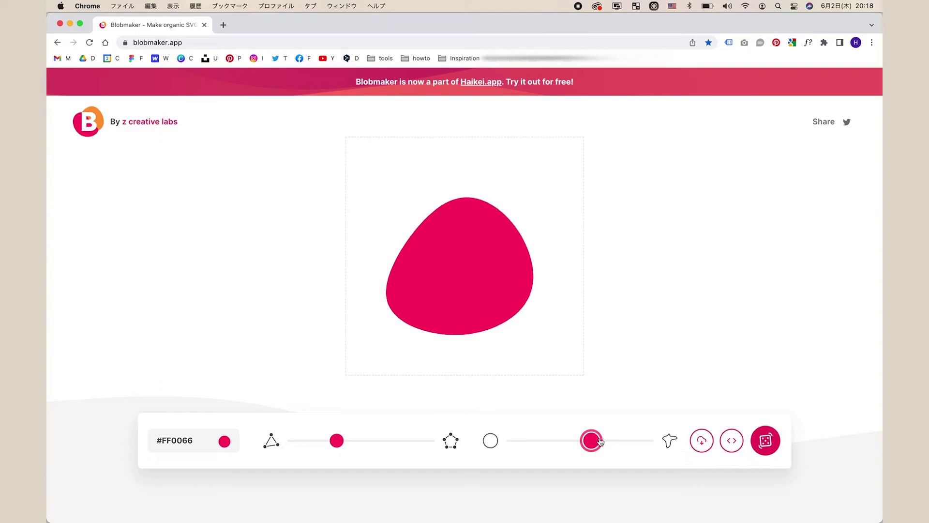
left_click_drag(337, 440, 353, 441)
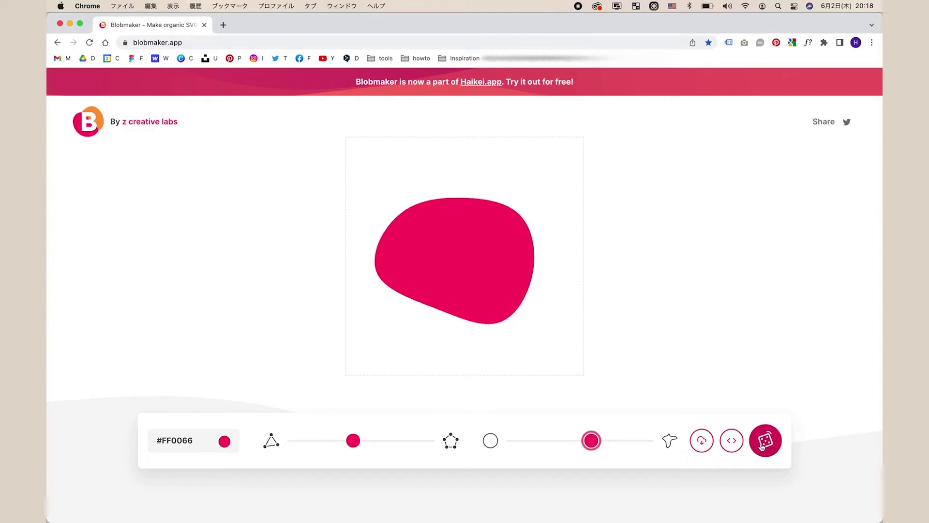
left_click(769, 442)
left_click(768, 441)
left_click(769, 441)
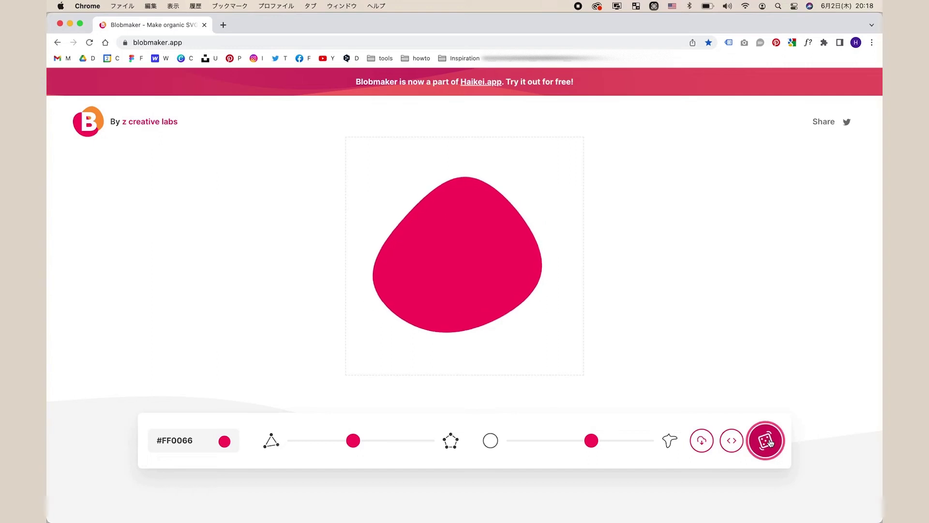
- Set the blob's fill colour to #cccccc
left_click(212, 440)
left_click(285, 489)
left_click(226, 488)
left_click(184, 440)
type("#cccccc")
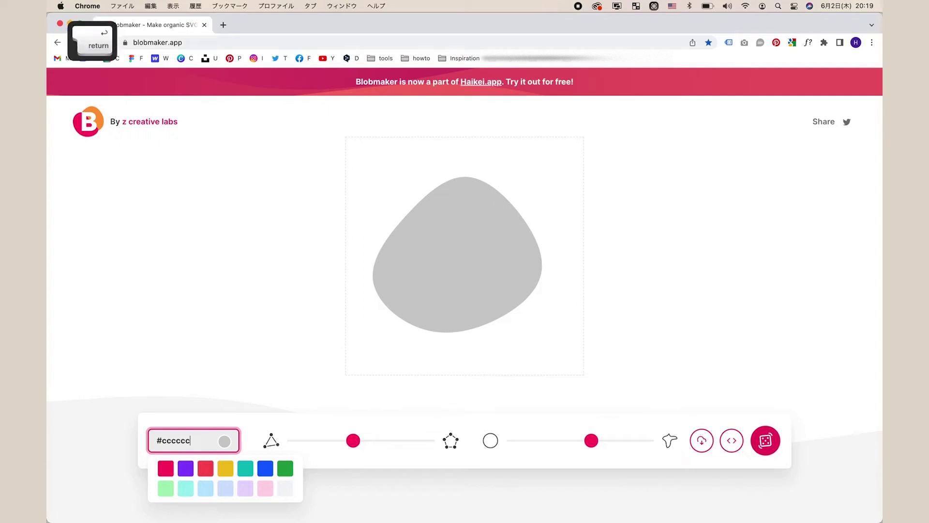
key("Return")
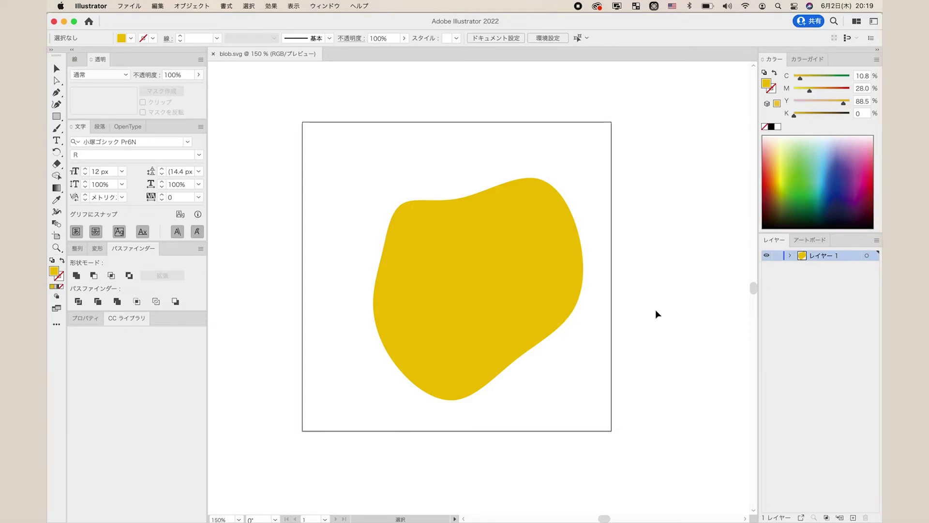
- Copy the blob from the downloaded SVG in Illustrator and return to organic.psd
left_click(529, 311)
key("super+c")
key("super+Tab")
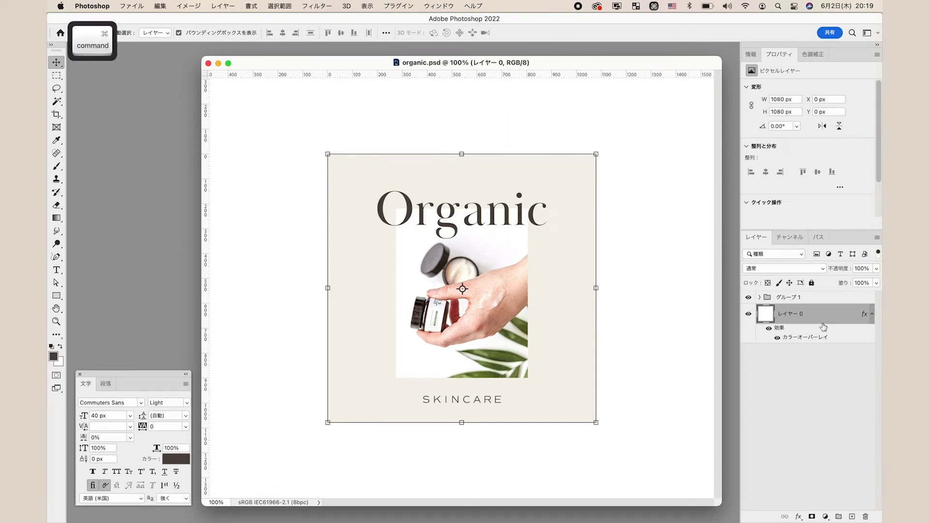
- Paste the blob as a shape layer, enlarged proportionally, into the top-right corner
key("super+v")
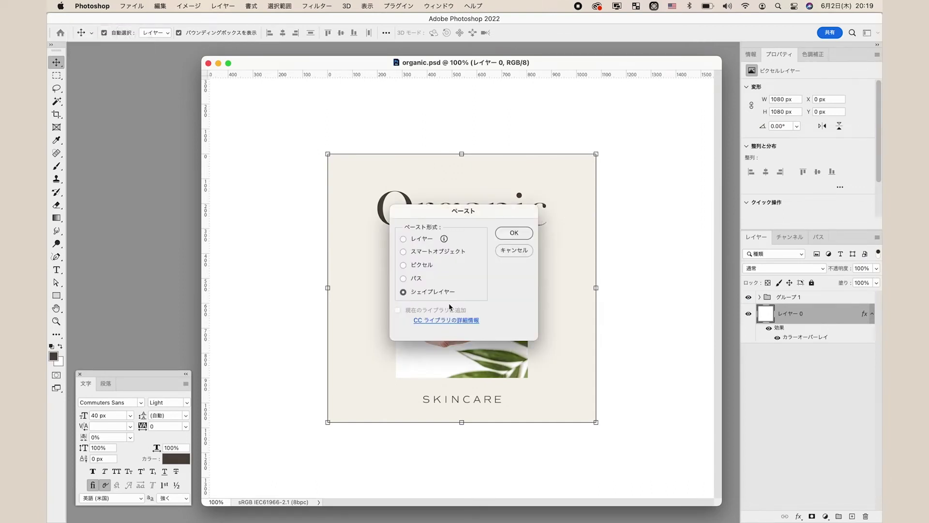
left_click(508, 233)
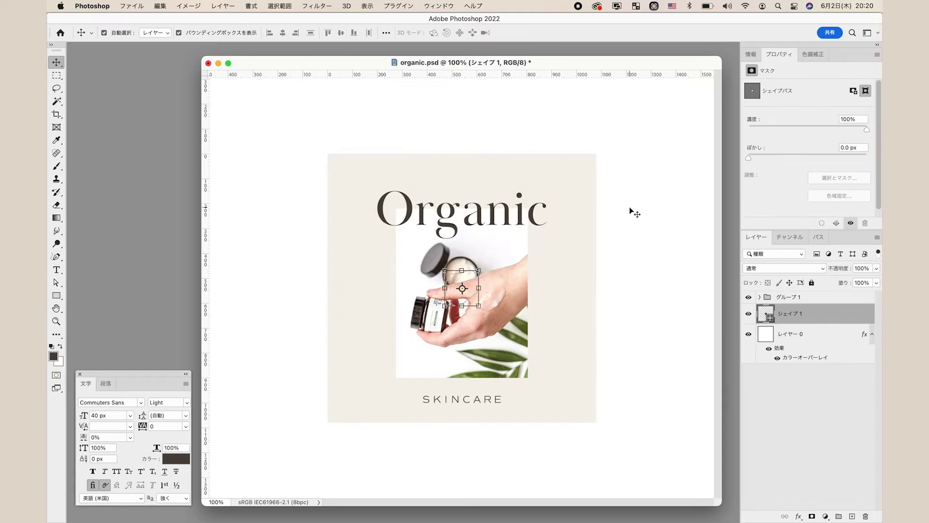
key("shift")
left_click_drag(484, 268, 650, 140)
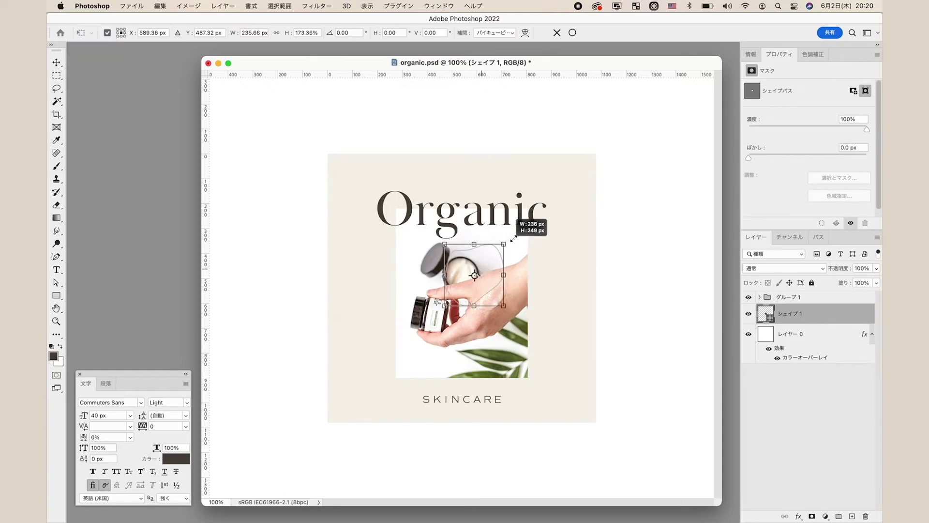
mouse_move(550, 263)
left_mouse_down()
mouse_move(633, 171)
mouse_move(643, 182)
left_mouse_up()
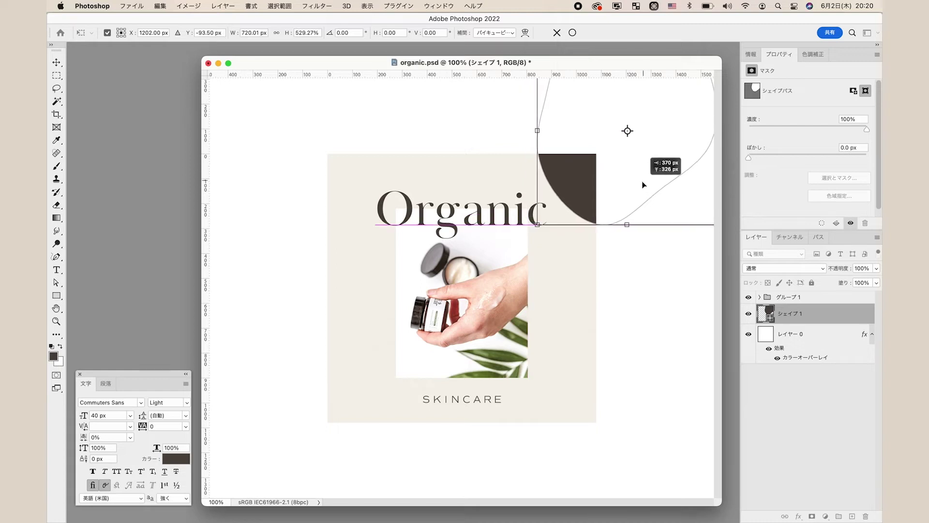
key("Return")
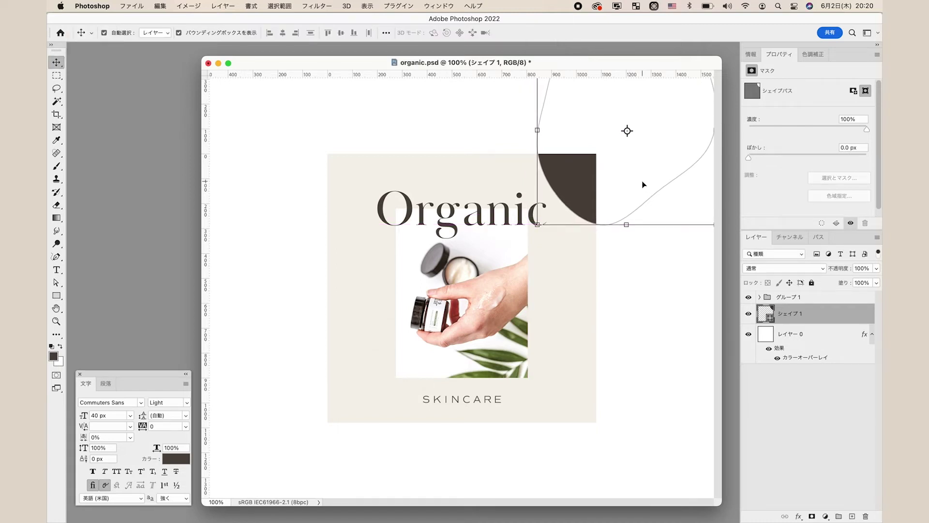
- Refill the blob sage green #bcc29d and duplicate its layer
double_click(769, 319)
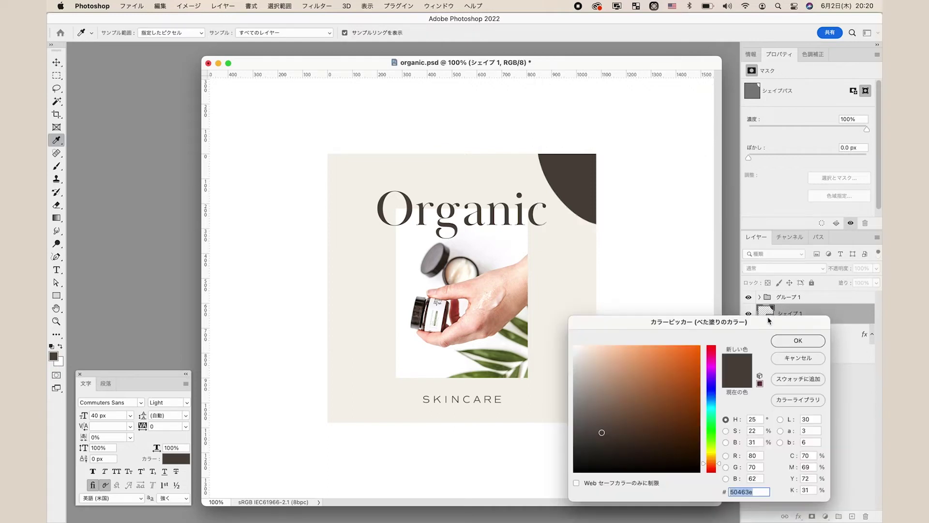
type("bcc29d")
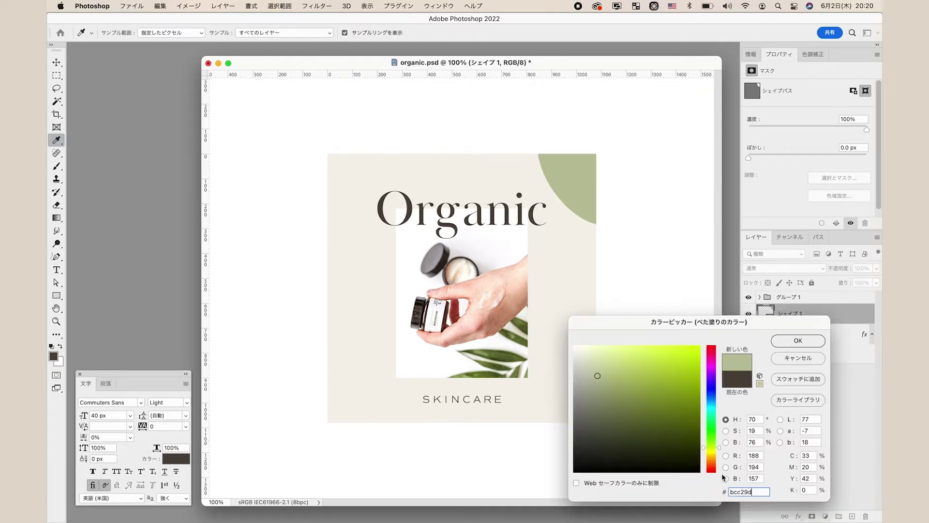
key("Return")
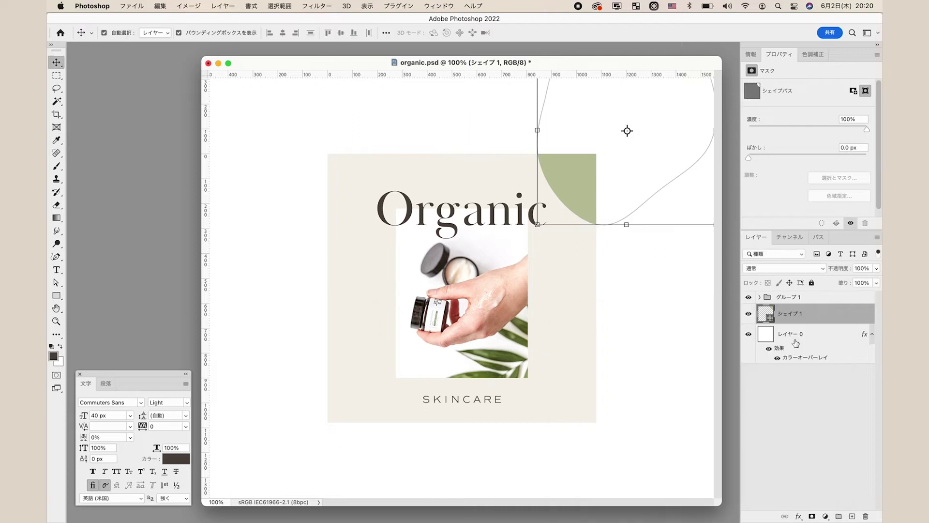
left_click(822, 395)
left_click(575, 195)
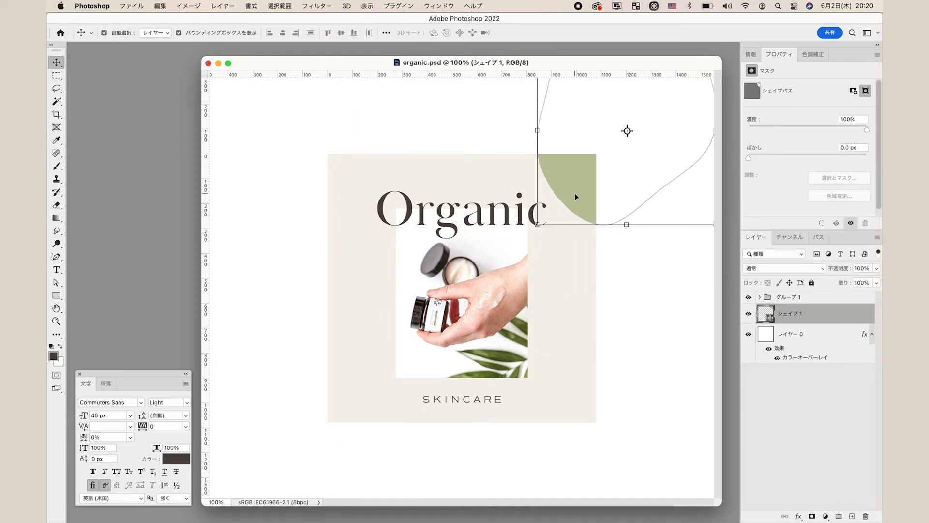
key("super+j")
- Rotate and scale a sage blob copy into the lower-left corner, then duplicate it
left_click_drag(575, 187, 292, 400)
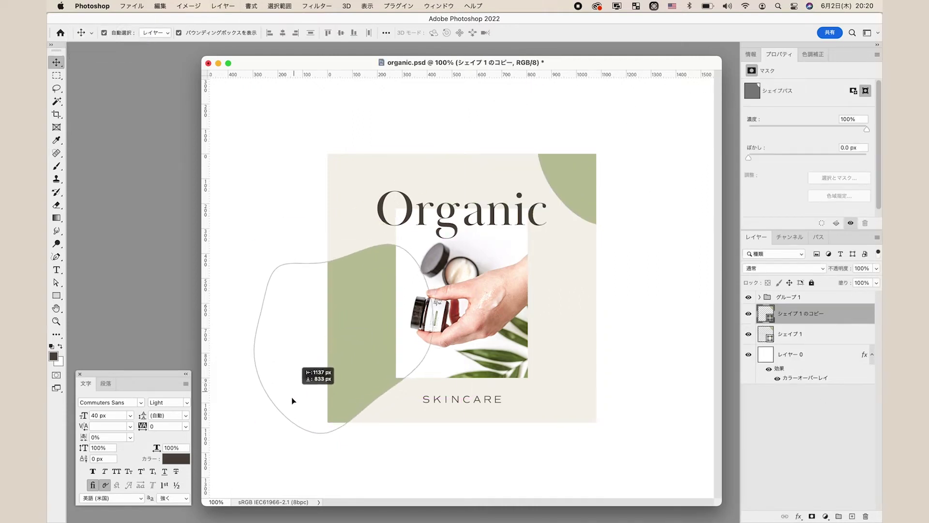
mouse_move(360, 312)
left_mouse_down()
mouse_move(411, 313)
mouse_move(440, 419)
left_mouse_up()
key("shift")
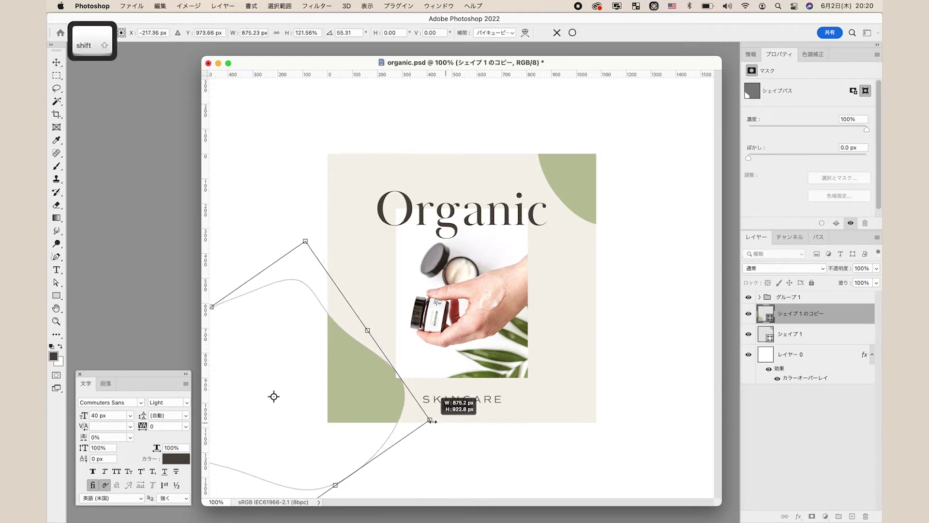
mouse_move(360, 386)
left_mouse_down()
mouse_move(361, 396)
mouse_move(361, 385)
left_mouse_up()
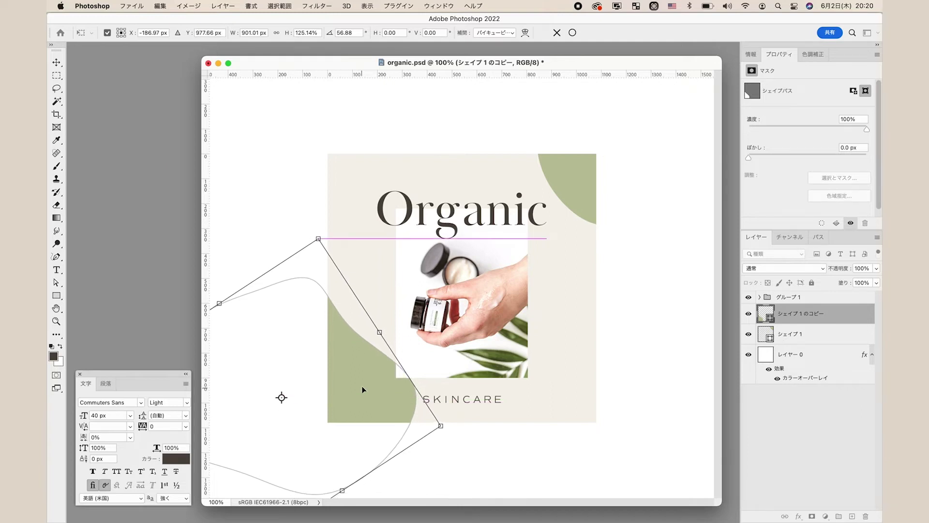
key("Return")
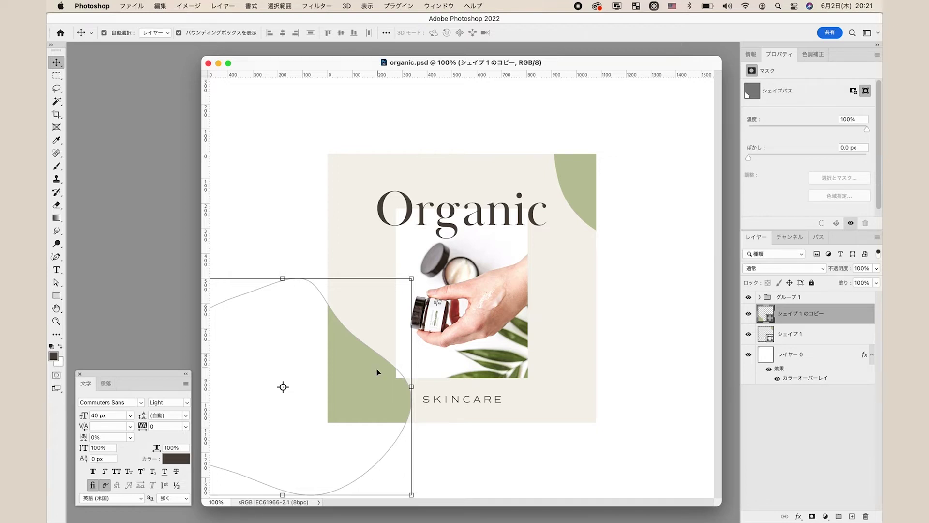
key("ctrl+j")
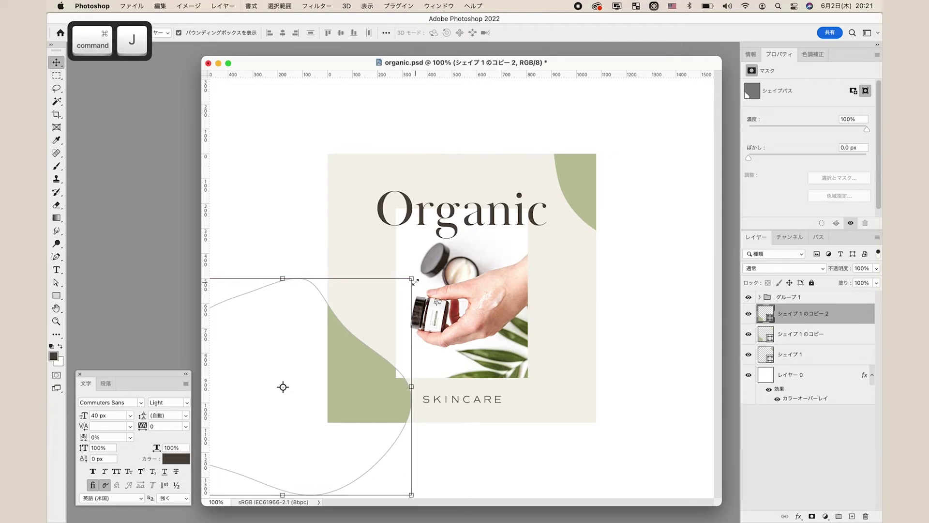
- Move the new blob copy to the top-left corner and rotate it to fit
key("ctrl+t")
left_click_drag(361, 379, 353, 136)
mouse_move(416, 143)
left_mouse_down()
mouse_move(443, 169)
mouse_move(320, 207)
left_mouse_up()
left_click_drag(354, 170, 373, 158)
key("Return")
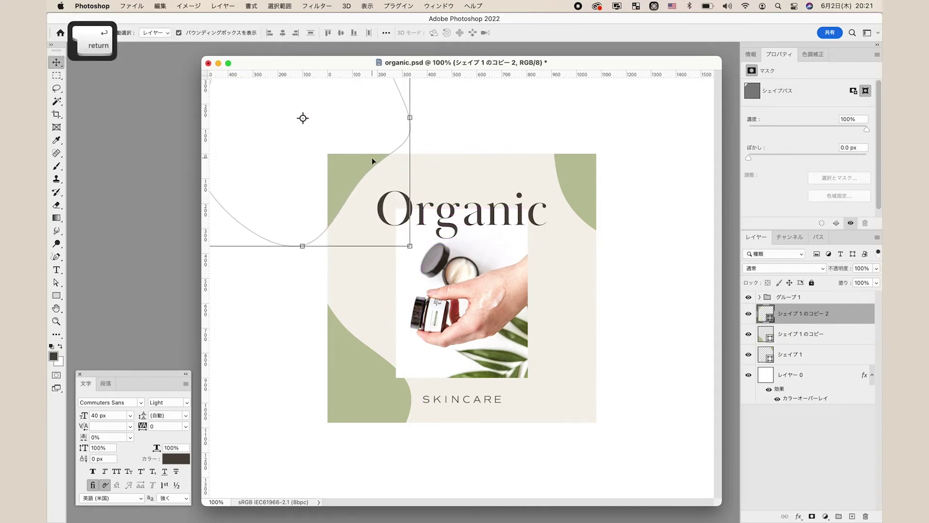
- Refill the top-left blob tan #e5bf92 and widen it
double_click(770, 320)
type("e5bf92")
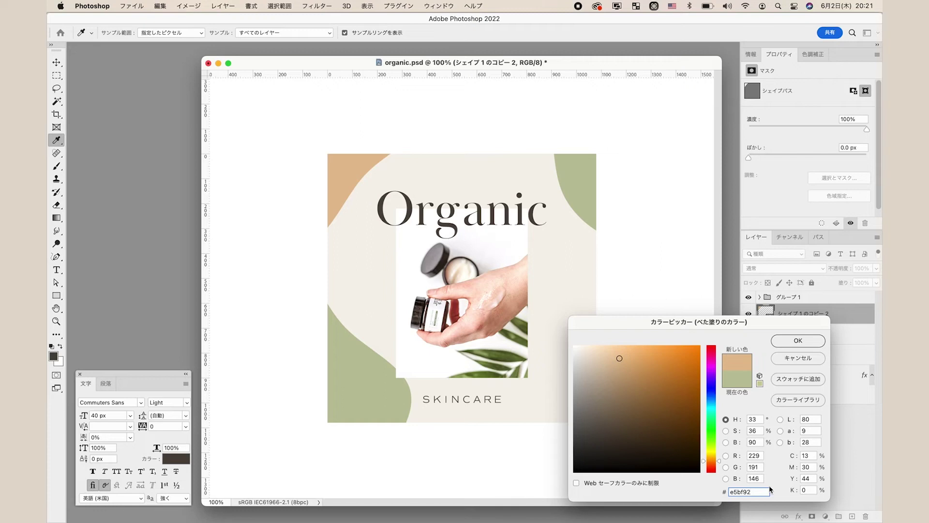
left_click(798, 340)
key("v")
left_click(286, 158)
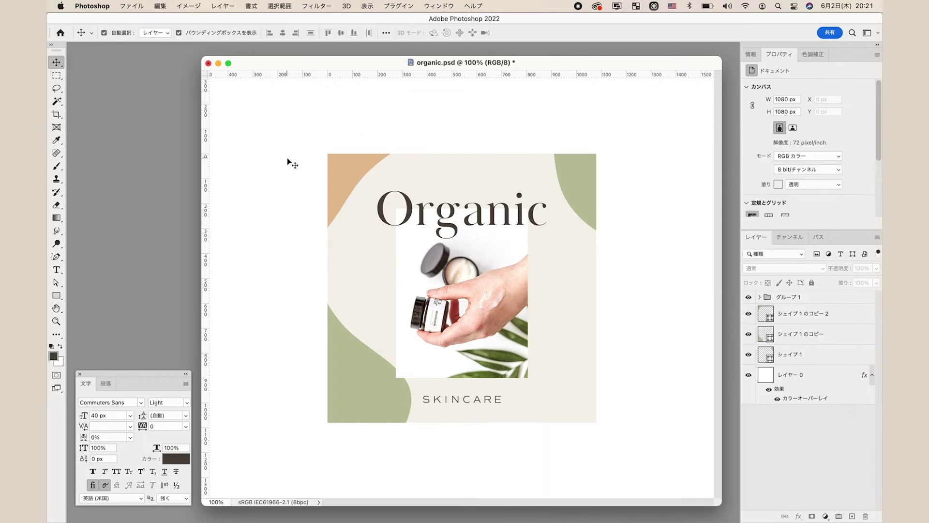
mouse_move(409, 96)
left_mouse_down()
mouse_move(474, 96)
mouse_move(504, 140)
left_mouse_up()
- Tilt the tan blob and nudge it slightly upward
mouse_move(427, 196)
left_mouse_down()
mouse_move(367, 150)
mouse_move(355, 152)
mouse_move(348, 172)
left_mouse_up()
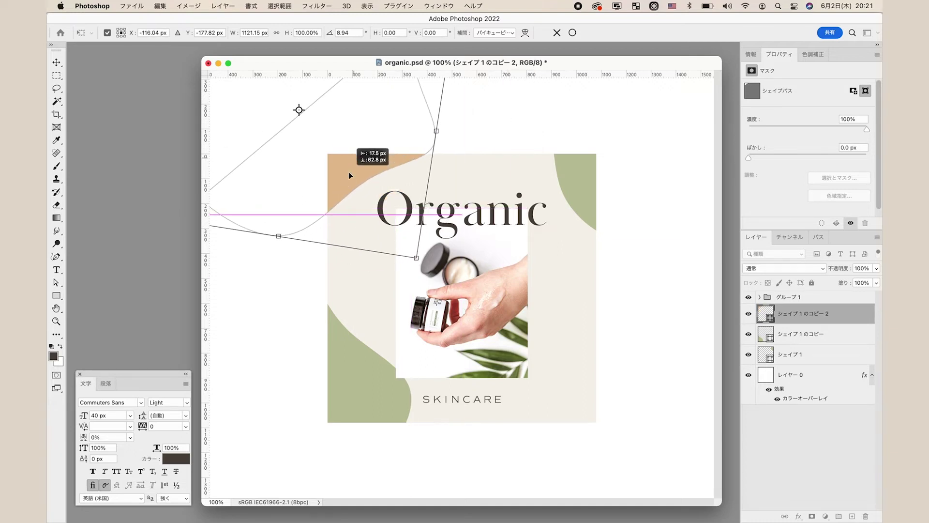
key("Return")
key("shift+Up")
key("shift+Up")
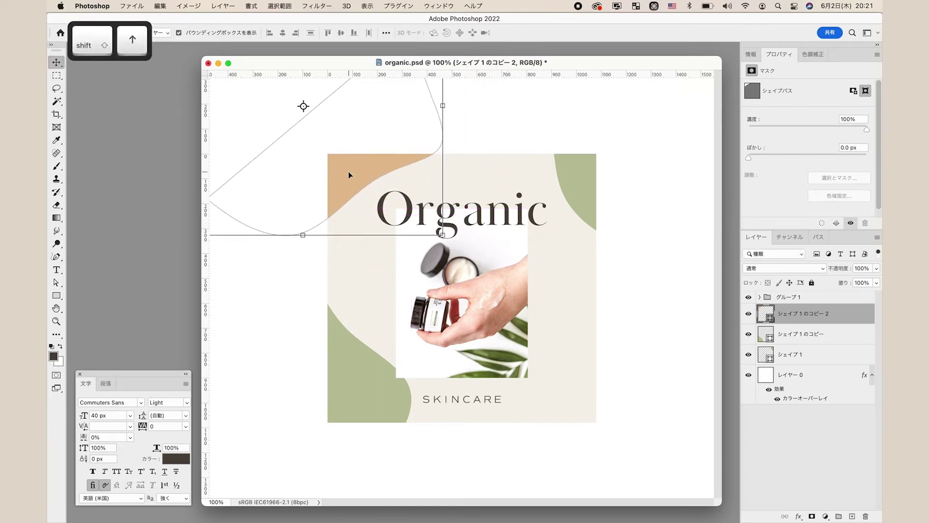
key("Up")
key("Up")
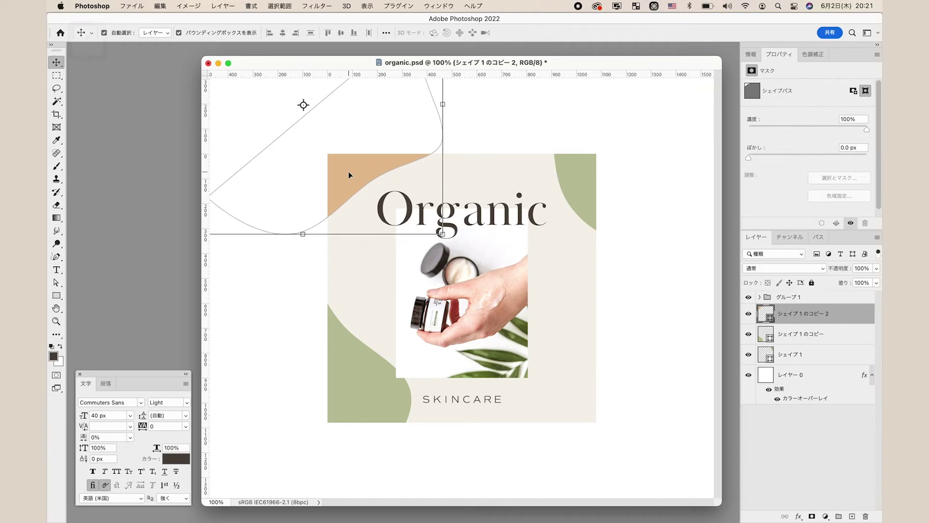
- Place a duplicate of the tan blob in the bottom-right corner, tilted about -2°
key("super+j")
key("super+t")
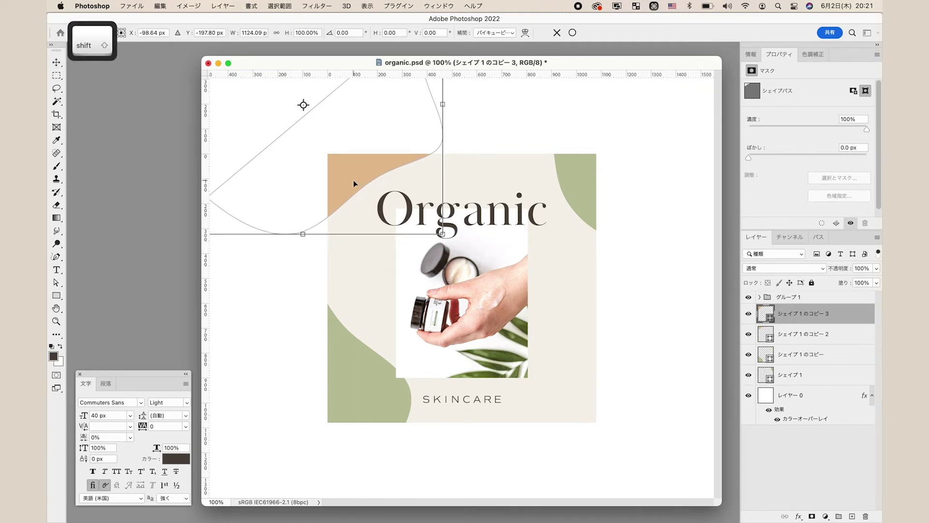
left_click_drag(446, 104, 595, 367)
left_click_drag(541, 255, 615, 392)
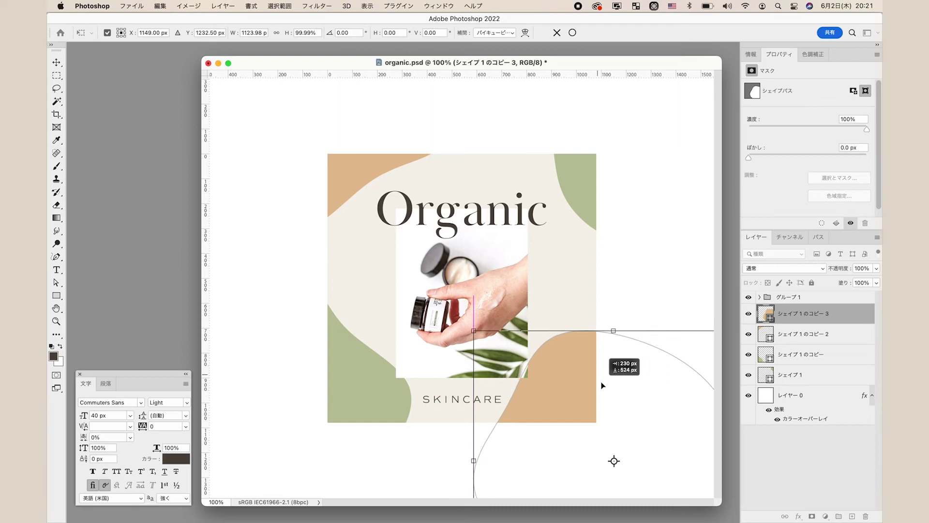
left_click_drag(615, 311, 547, 358)
key("Return")
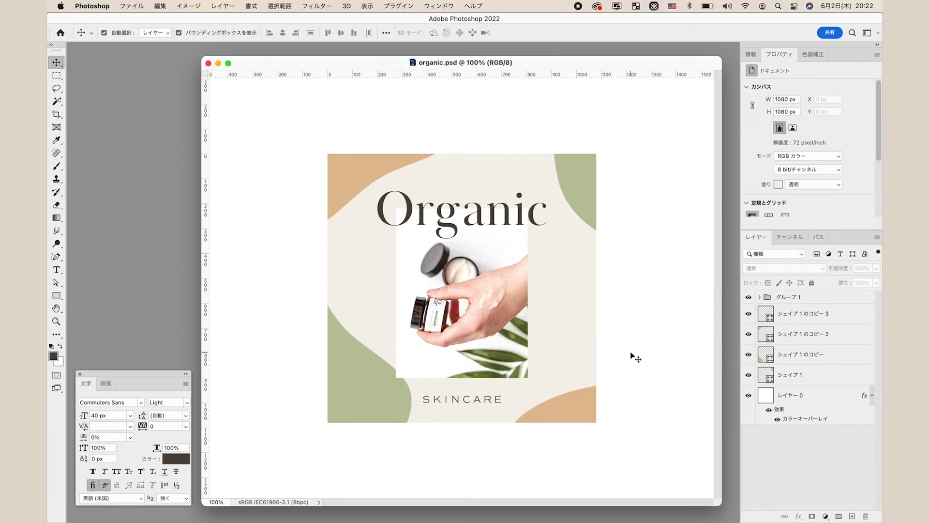
- Duplicate the bottom-right tan blob layer (Shape 1 copy 3) and set the copy's Fill to 0%
left_click(801, 355)
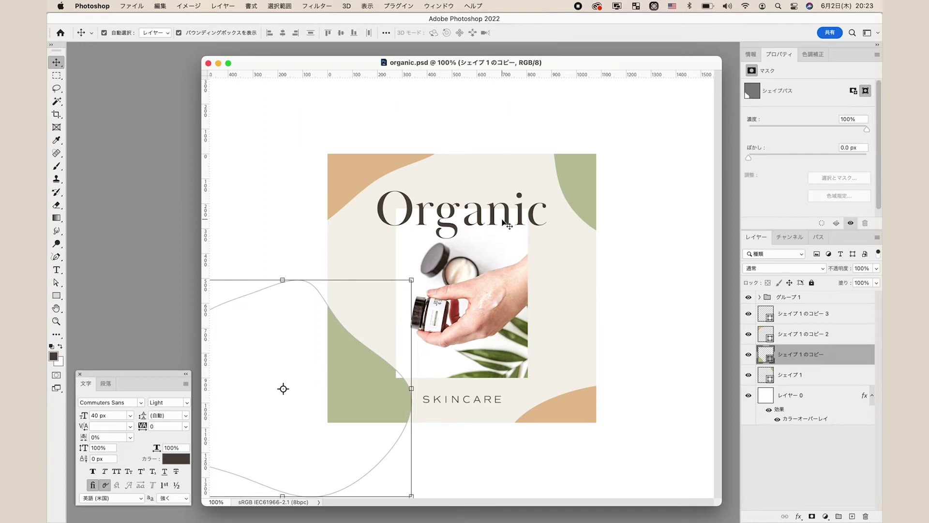
left_click(633, 325)
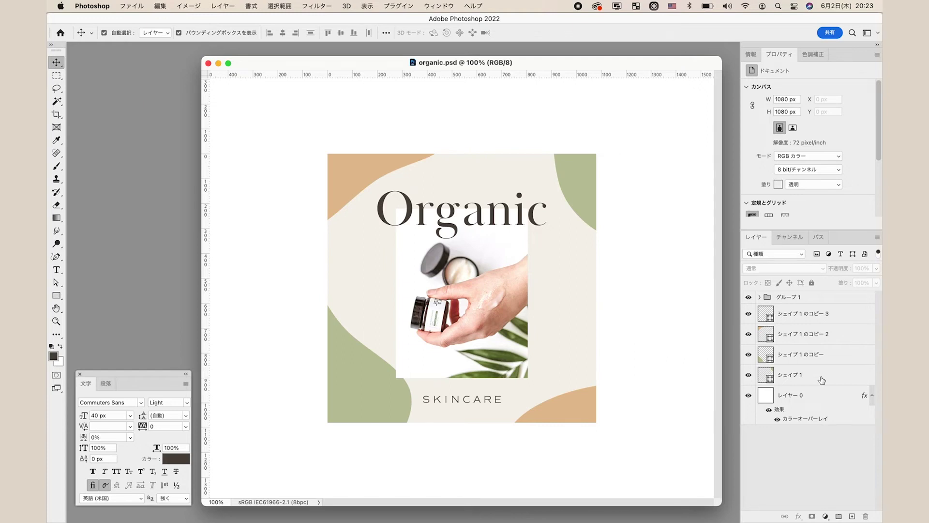
left_click(837, 318)
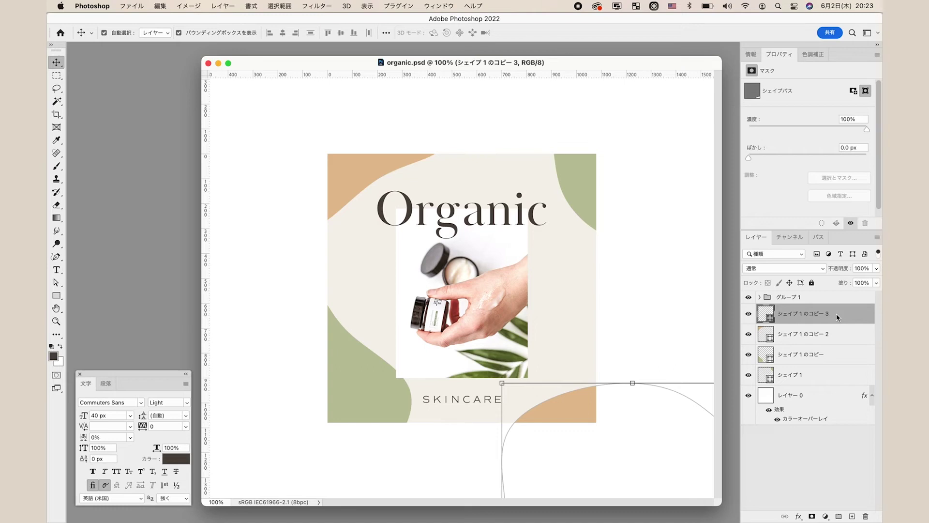
key("super+j")
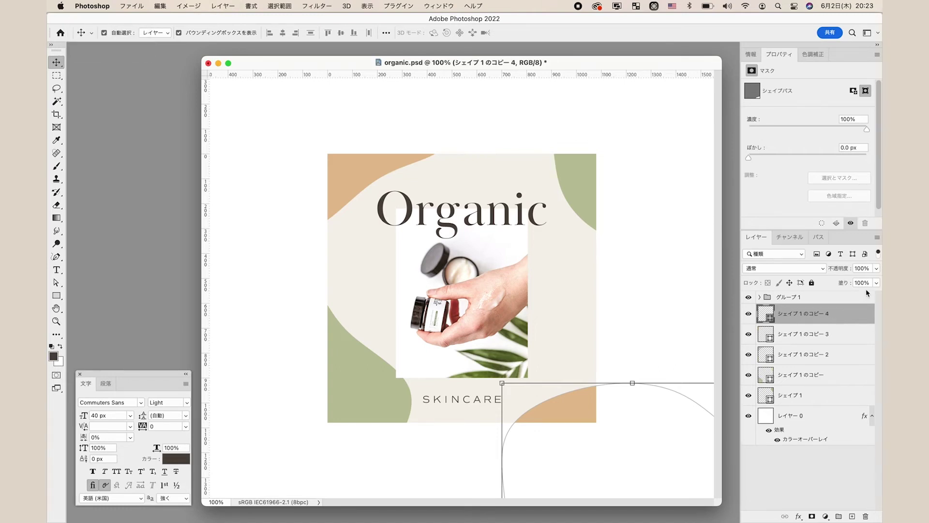
left_click(876, 284)
left_click_drag(871, 297, 794, 305)
- Give the empty blob copy a 2 px inside stroke in #9f958d
left_click(842, 317)
double_click(842, 317)
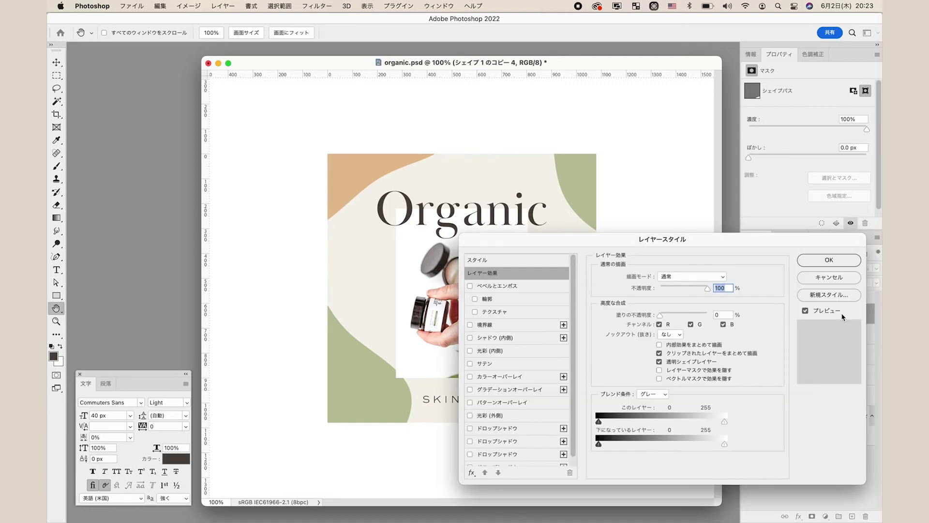
left_click(513, 329)
left_click_drag(597, 244, 581, 273)
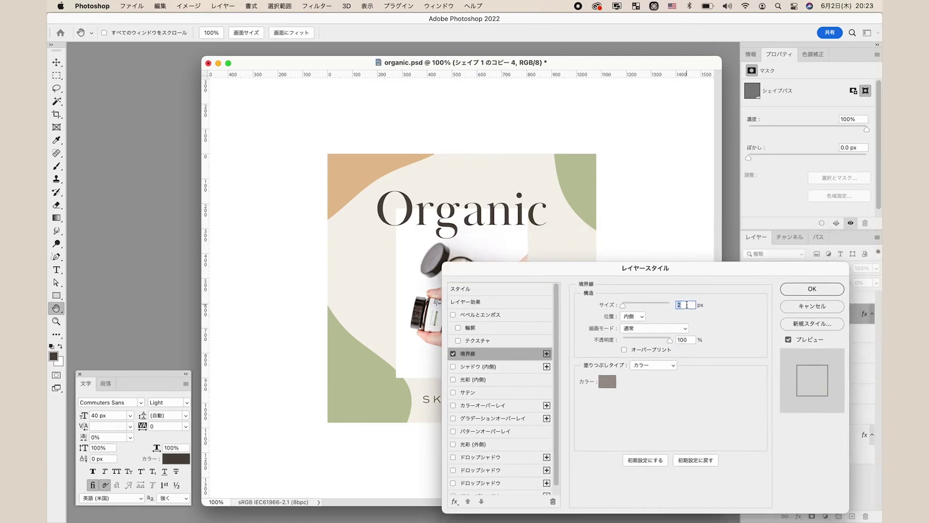
left_click(608, 382)
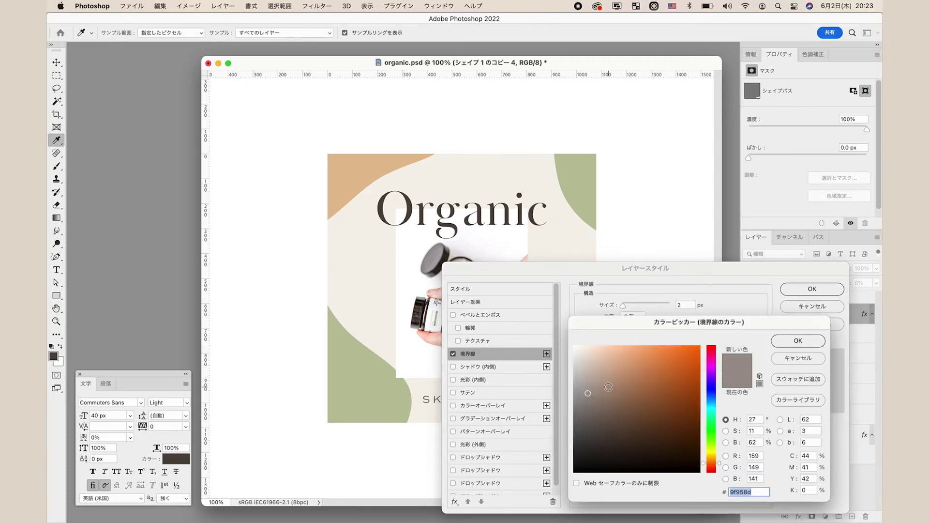
left_click(798, 341)
left_click(812, 289)
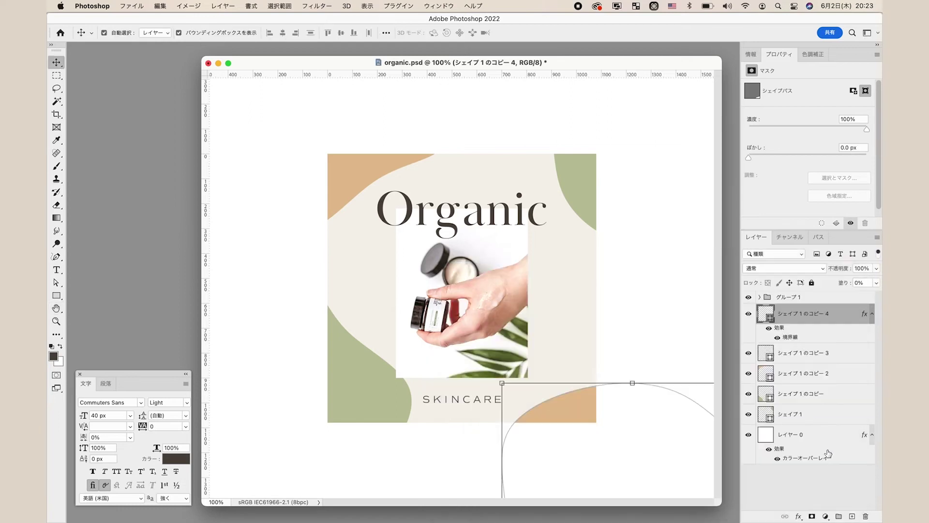
- Shift the outline curve slightly and drag a duplicate of it upward
left_click(631, 382)
left_click_drag(630, 419, 646, 414)
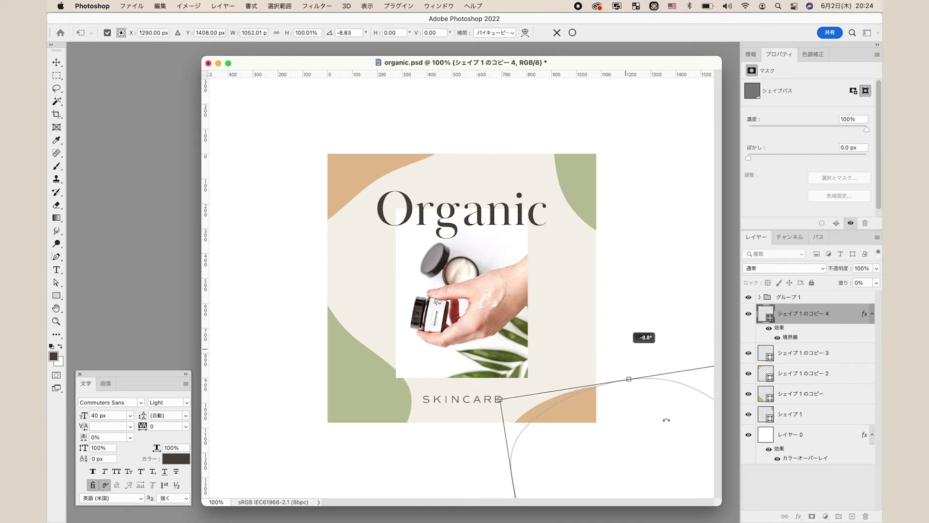
mouse_move(670, 404)
left_mouse_down()
mouse_move(600, 142)
mouse_move(637, 209)
left_mouse_up()
key("Return")
- Copy the curve again and settle it into the top-left corner, nudged down
key("super+j")
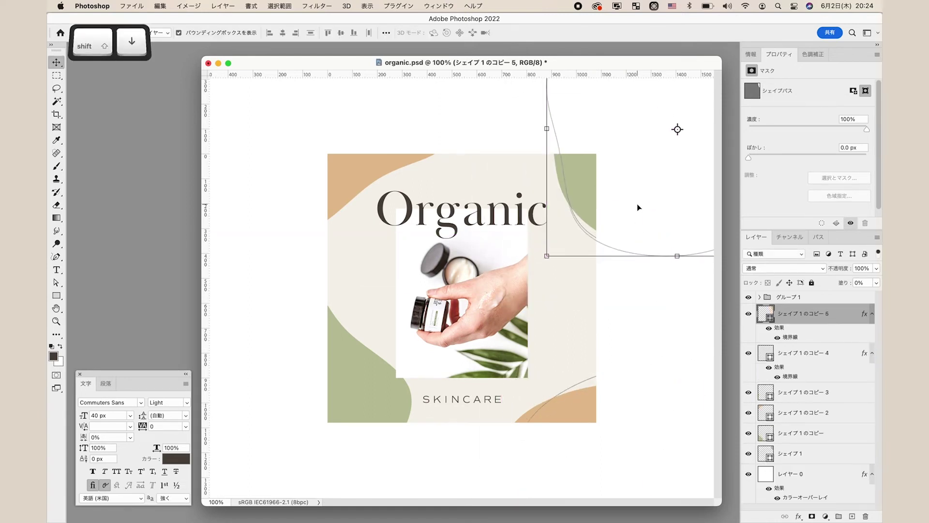
mouse_move(638, 209)
left_mouse_down()
mouse_move(245, 270)
mouse_move(238, 180)
mouse_move(529, 191)
mouse_move(437, 149)
left_mouse_up()
key("super+z")
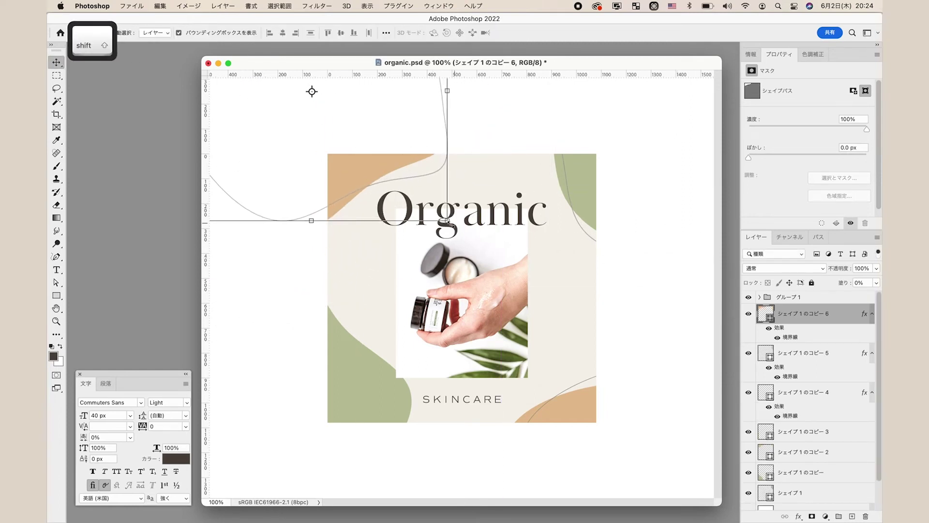
mouse_move(461, 220)
left_mouse_down()
mouse_move(421, 142)
mouse_move(419, 150)
left_mouse_up()
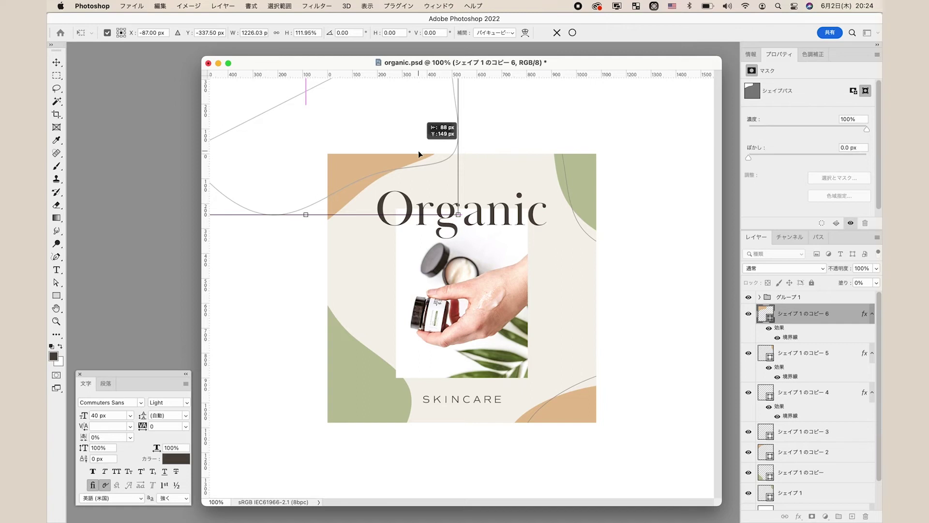
key("Return")
key("shift+Down")
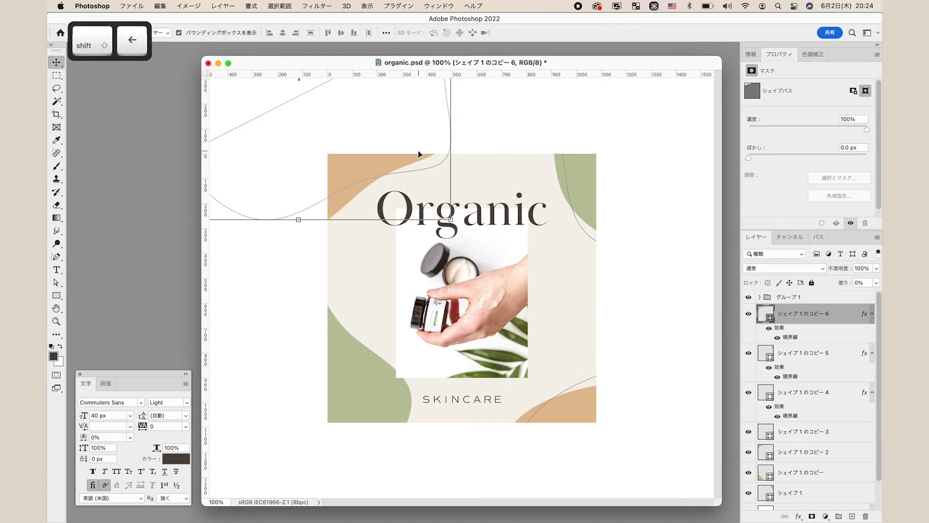
- Drag another curve copy to the lower-left corner, nudge it, and save the document
mouse_move(419, 154)
left_mouse_down()
mouse_move(388, 382)
mouse_move(342, 474)
left_mouse_up()
key("shift+Left")
key("shift+Up")
key("shift+Up")
key("Return")
key("cmd+s")
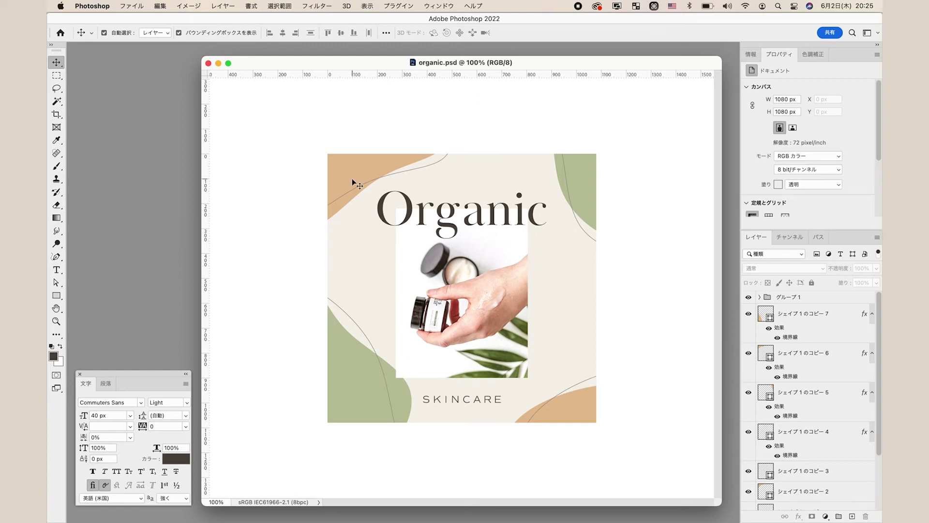
- Select another shape layer, then cancel its transform without changes
left_click(352, 183)
key("cmd+t")
key("Escape")
left_click(688, 361)
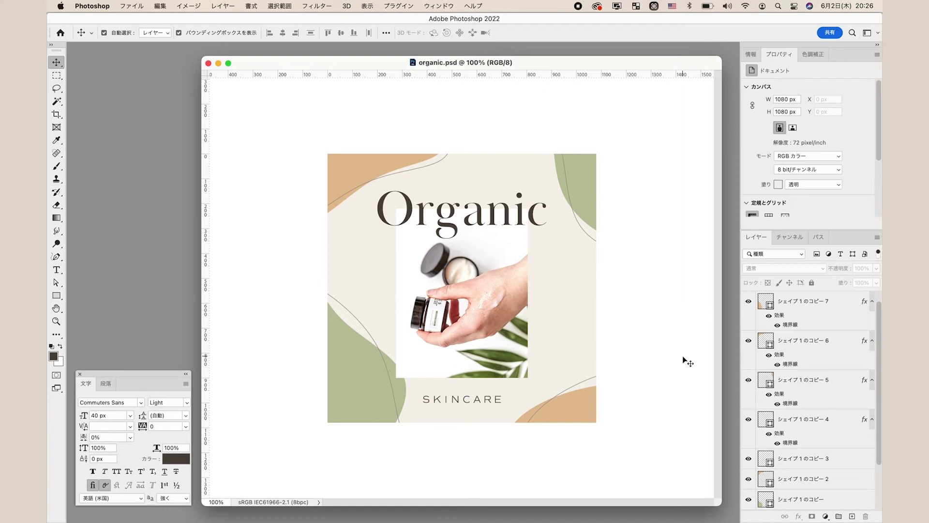
- Group the blob and curve layers into Group 2, save, and add an empty layer above
left_click(824, 320)
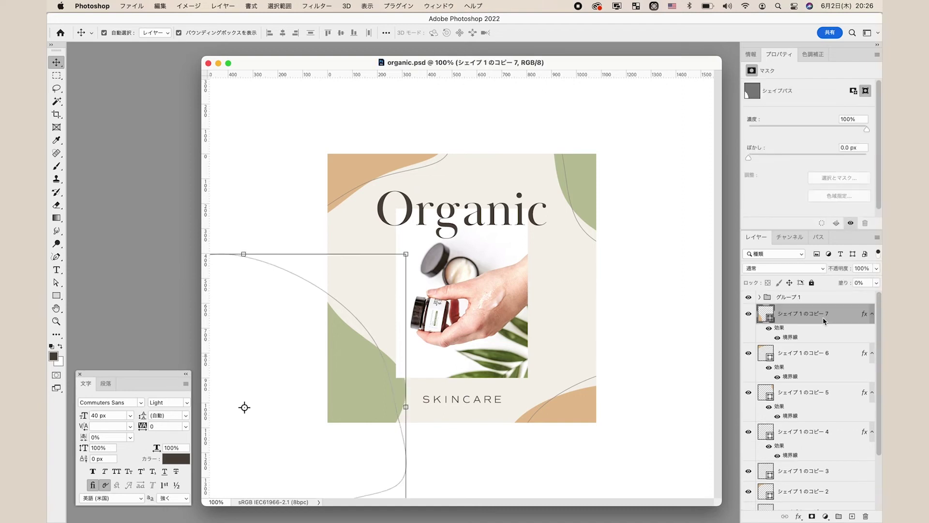
scroll(825, 355, "down", 3)
left_click(825, 460, "shift")
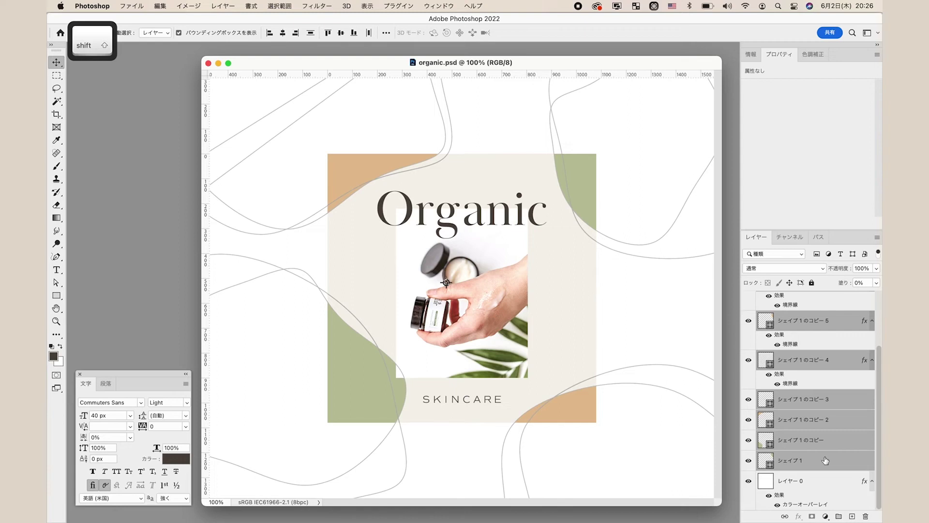
key("super+g")
left_click(819, 467)
key("super+s")
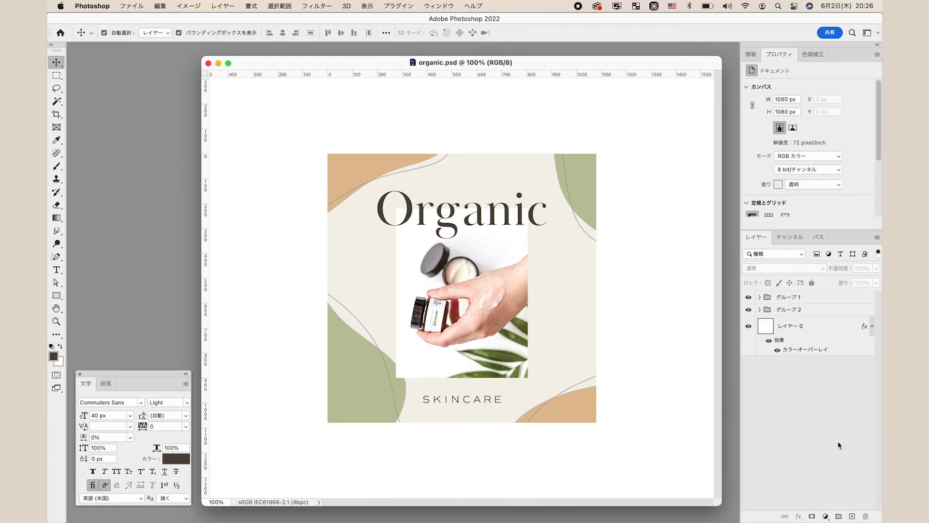
left_click(815, 310)
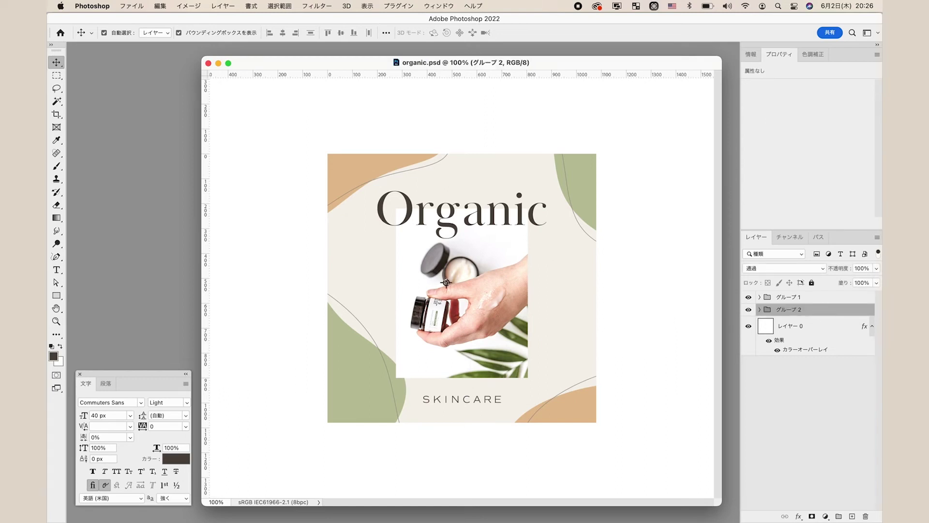
left_click(852, 515)
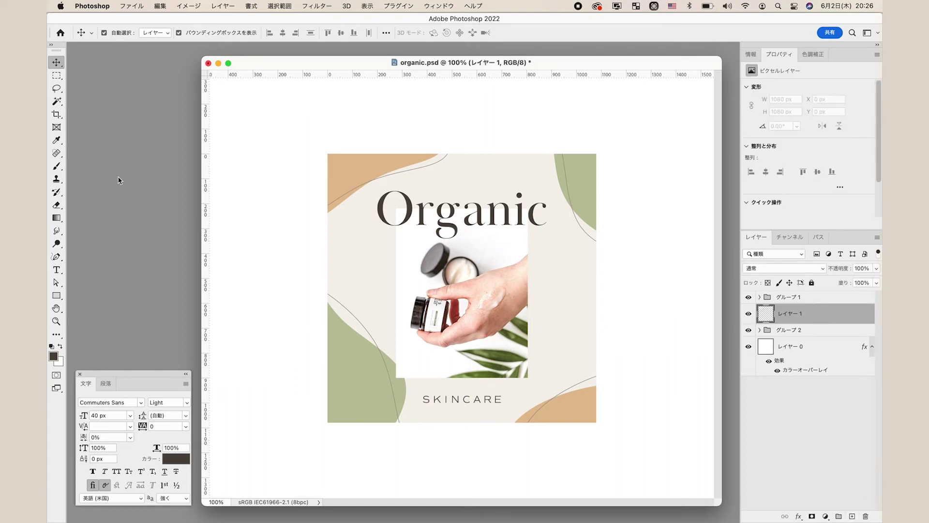
- Set up the Brush tool with the Kyle ink box preset at 40 px
left_click(57, 166)
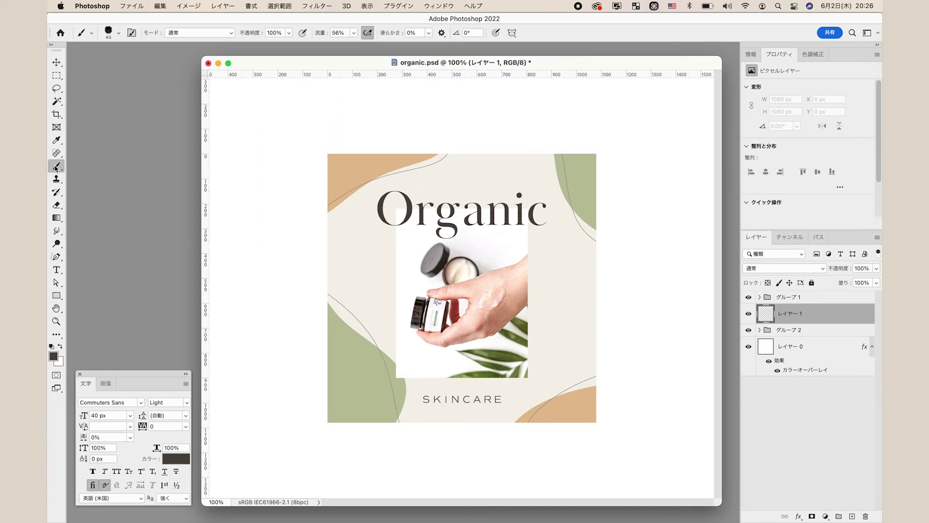
left_click(111, 36)
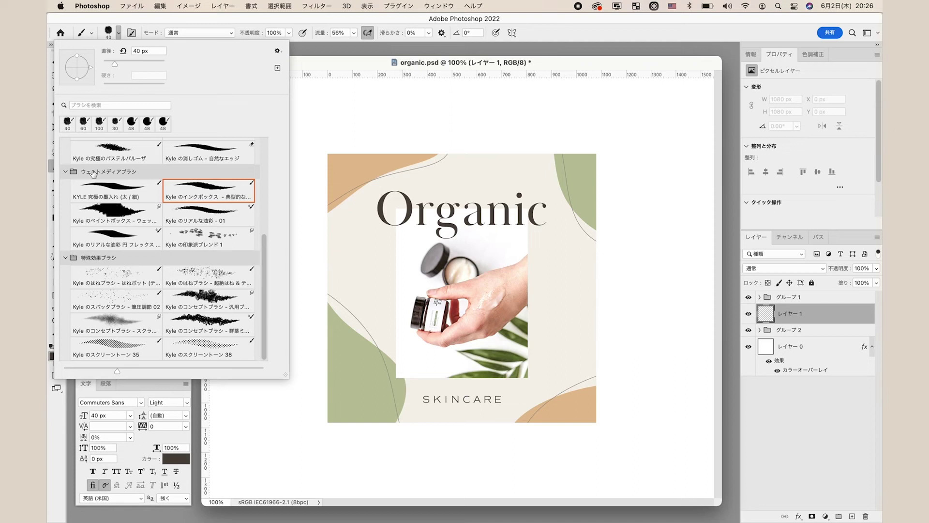
left_click(216, 195)
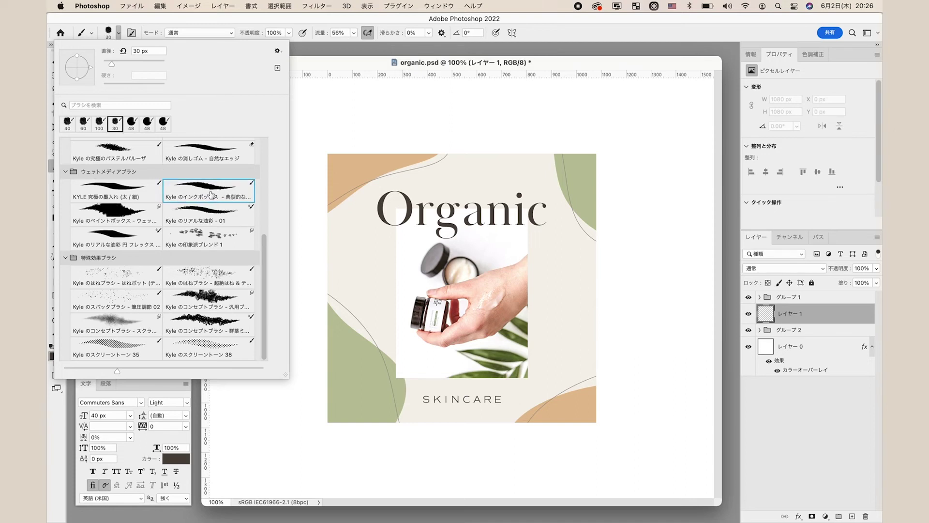
left_click(148, 52)
type("40")
key("Return")
- Dab four ink dots in a cluster to the right of the product photo
left_click(552, 274)
left_click(572, 277)
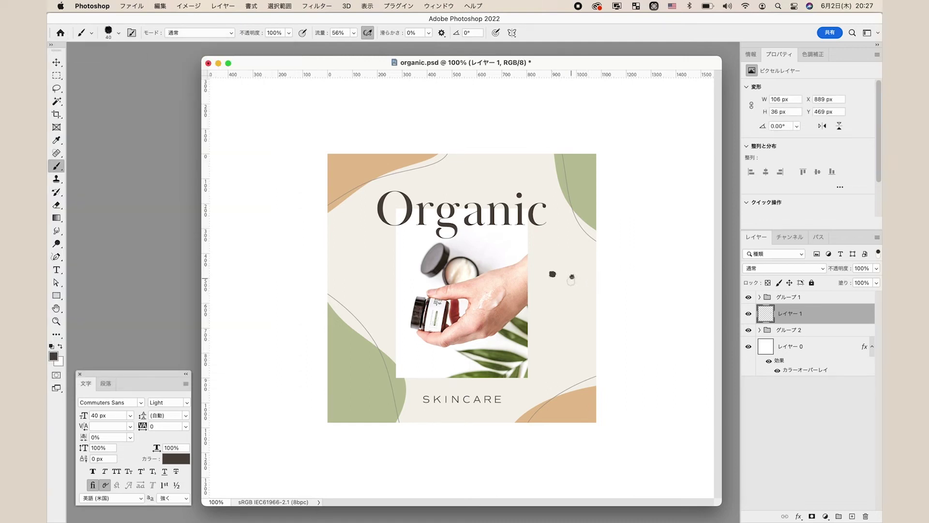
left_click(565, 262)
left_click(563, 286)
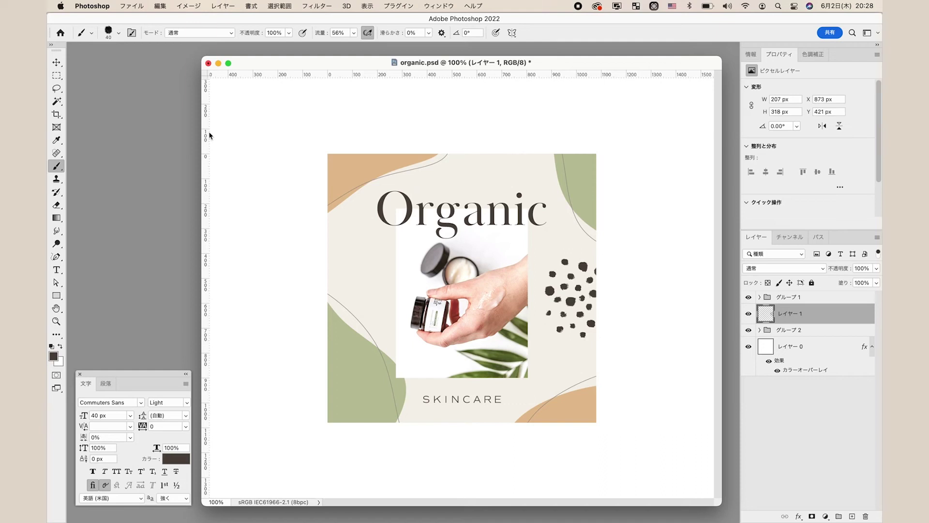
left_click(56, 62)
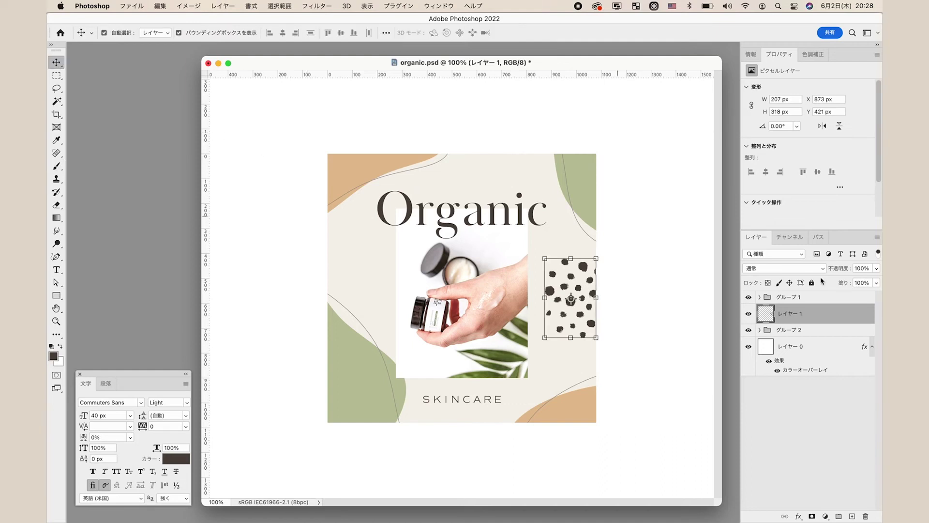
- Convert the dots layer to a smart object, give it a white #ffffff Color Overlay, and save
right_click(827, 313)
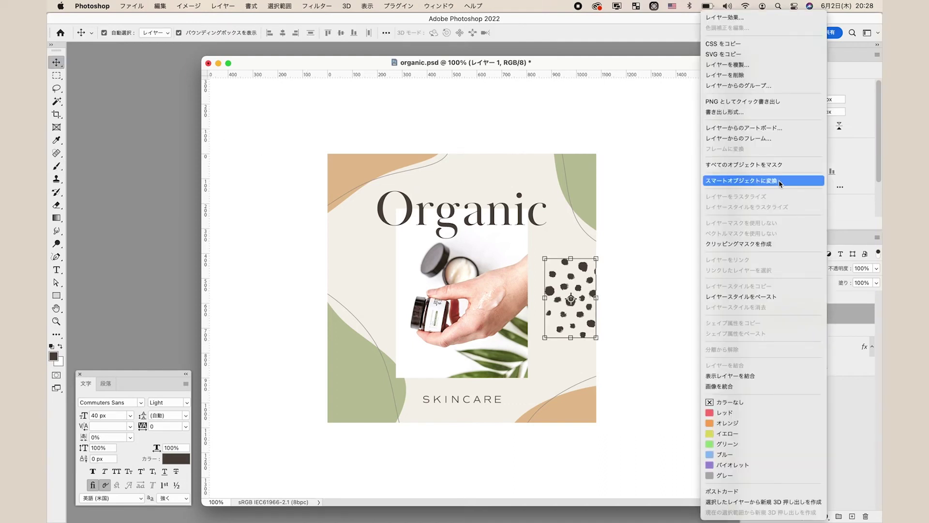
left_click(780, 180)
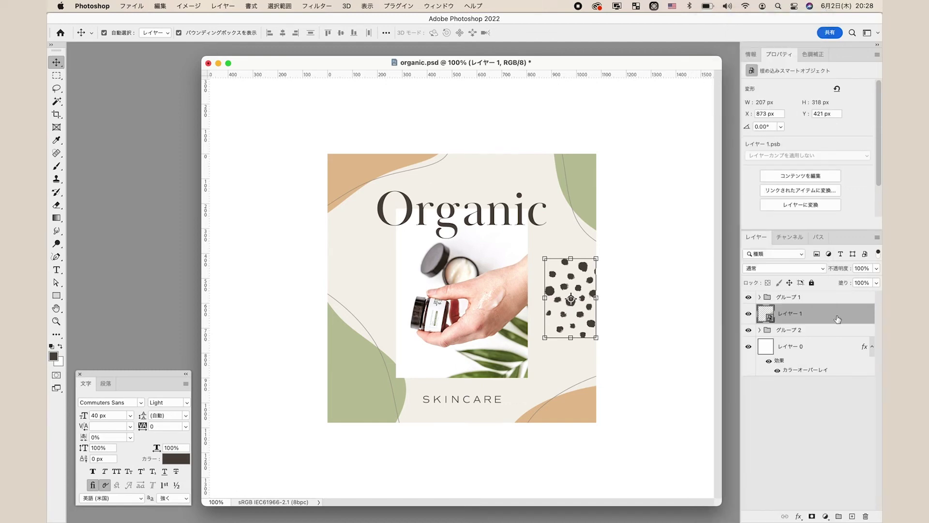
double_click(838, 318)
left_click(513, 405)
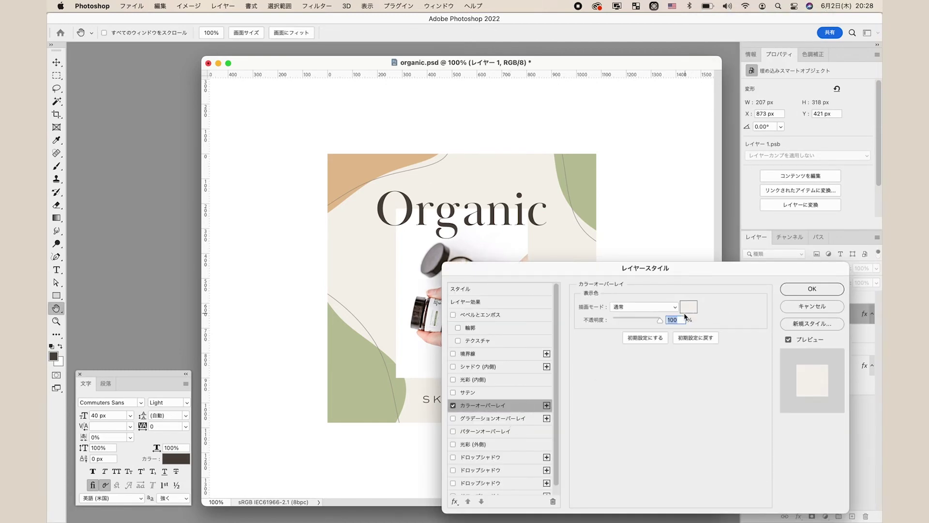
left_click(688, 309)
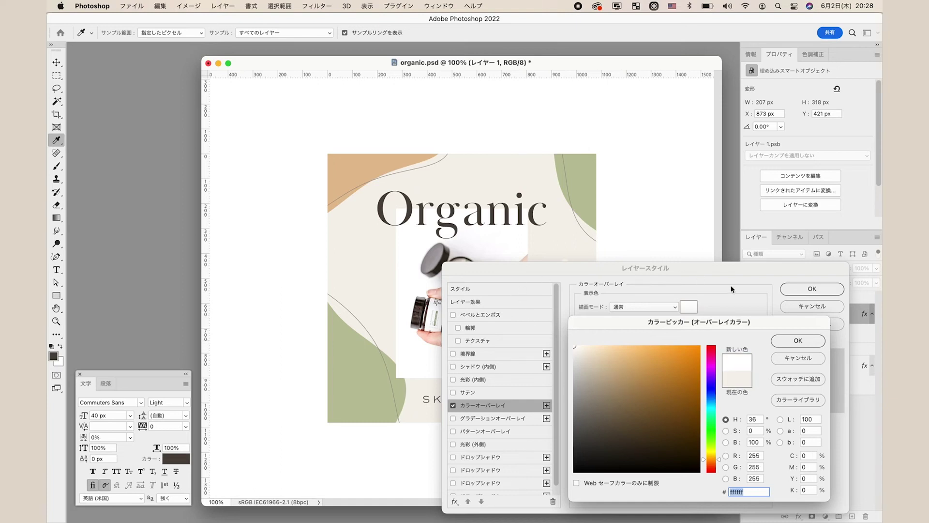
left_click(788, 342)
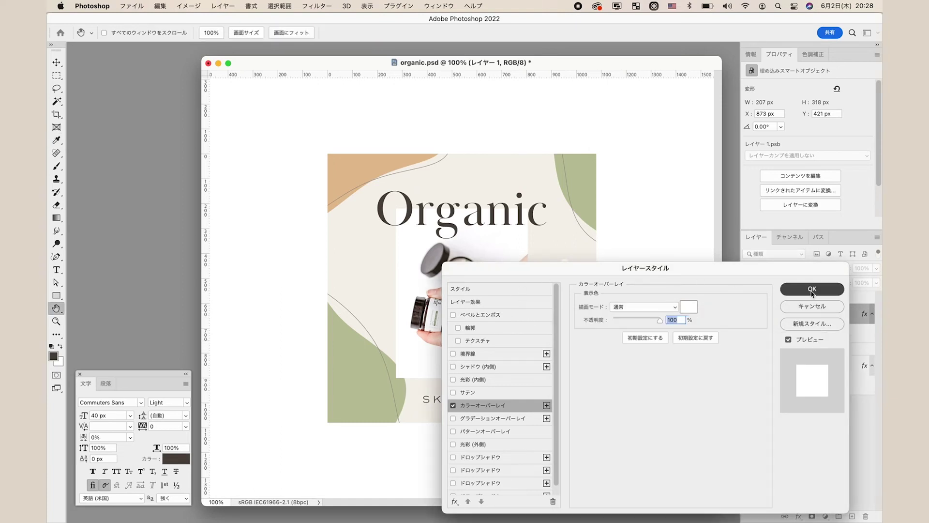
left_click(812, 289)
key("cmd+s")
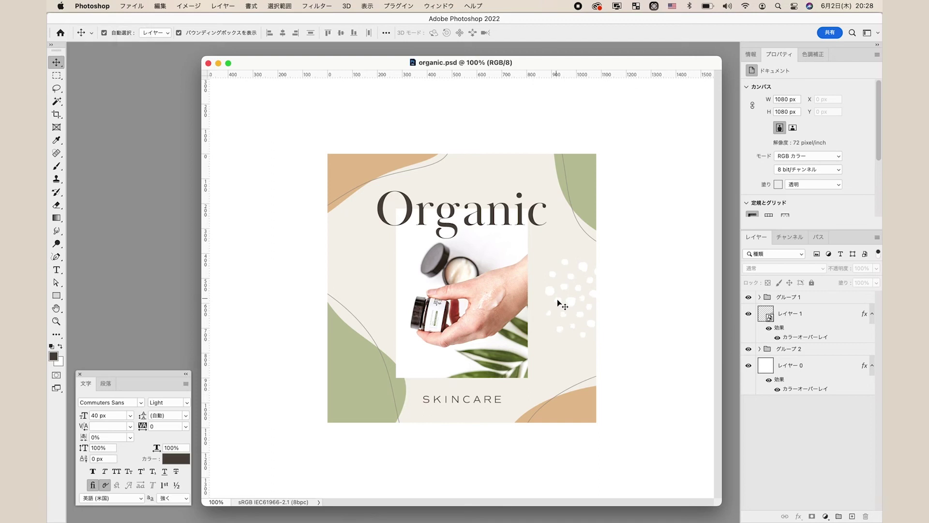
- Shift the dots right, then duplicate them, rotate the copy 180° and move it to the left edge
left_click_drag(550, 296, 584, 314)
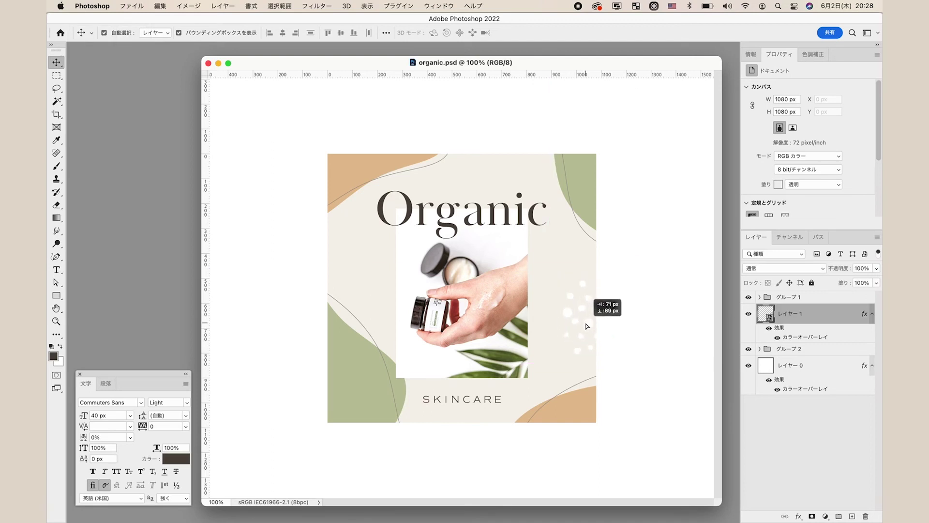
left_click_drag(584, 313, 595, 310)
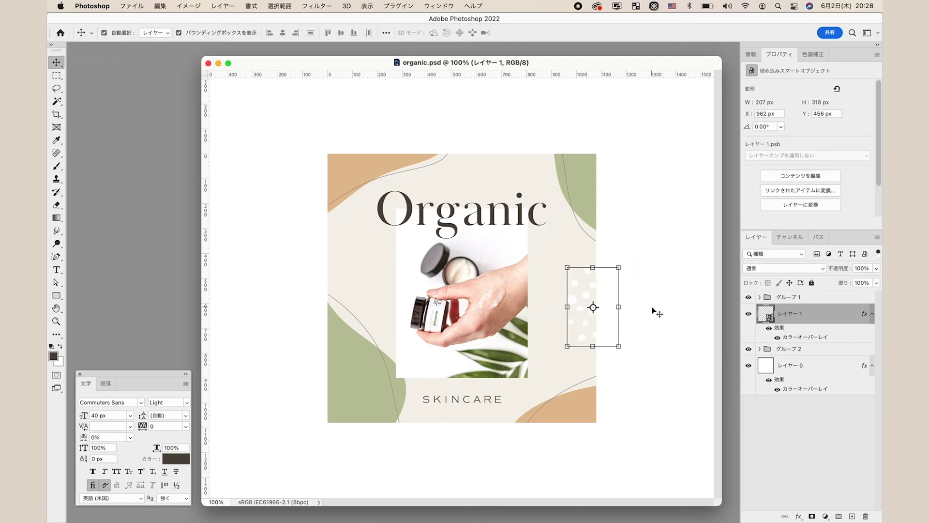
key("super+j")
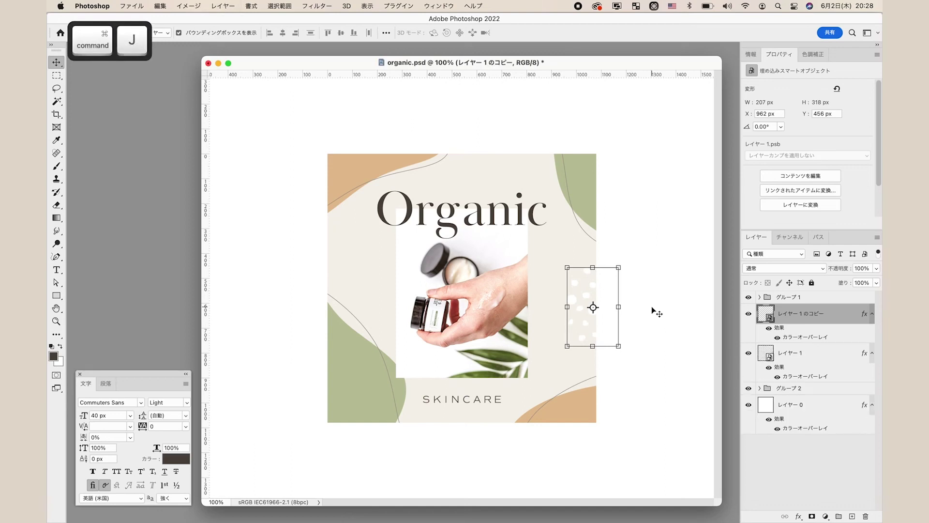
key("super+t")
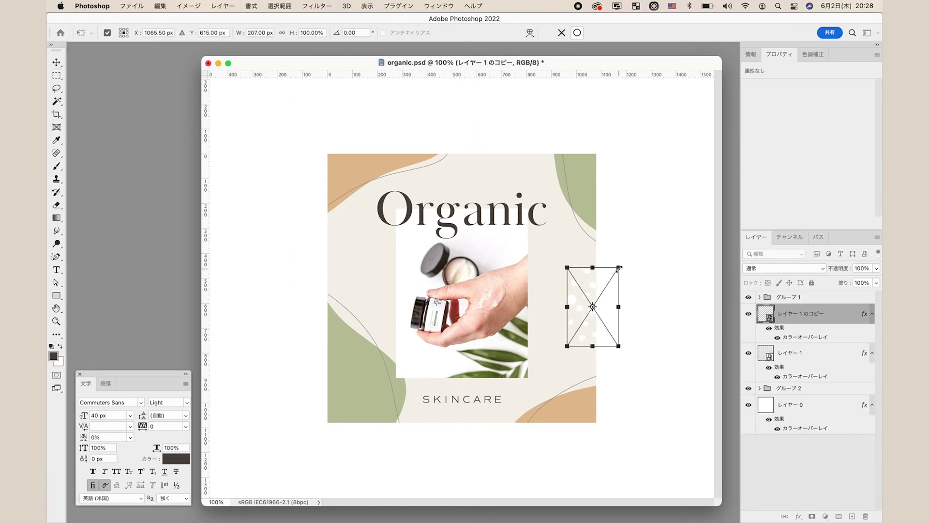
left_click_drag(632, 259, 550, 360)
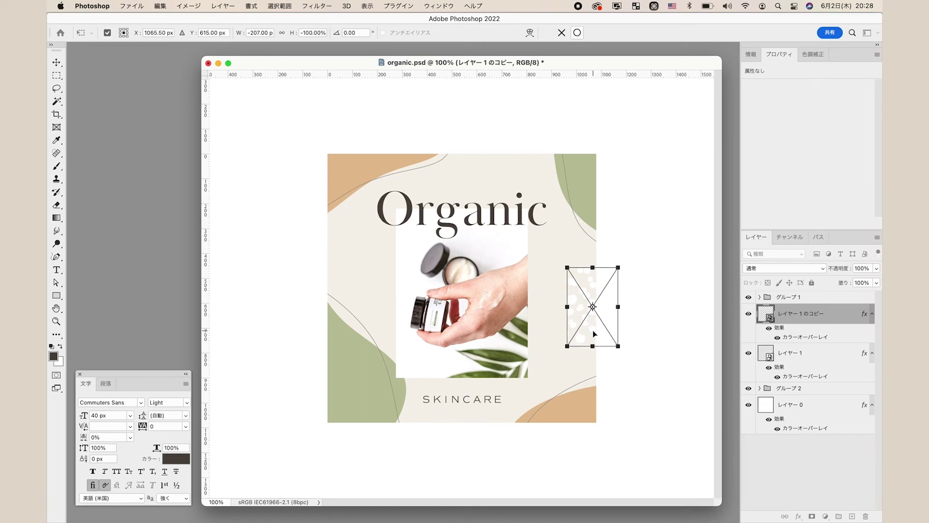
left_click_drag(594, 333, 324, 335)
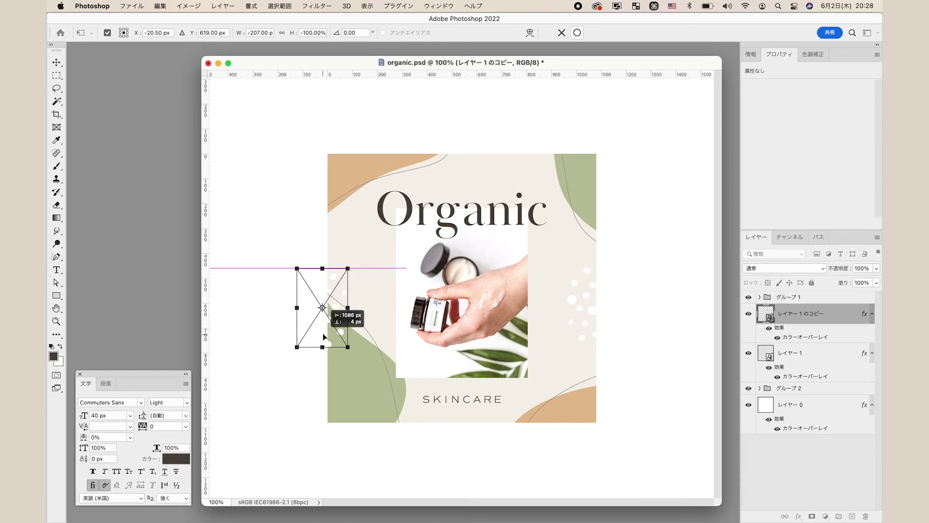
key("Return")
left_click(641, 312)
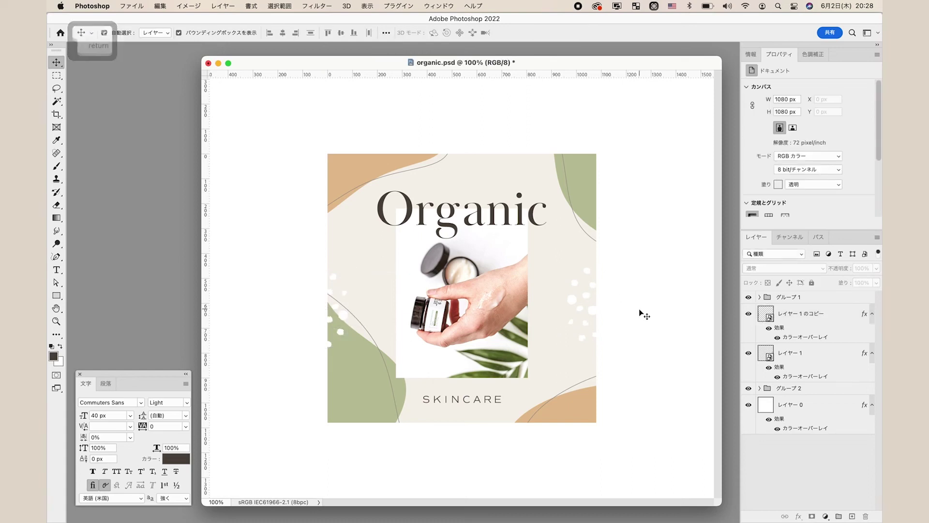
key("super+s")
- Fine-tune the flipped dot copy's position just above the green blob
left_click_drag(361, 328, 361, 280)
key("shift+Left")
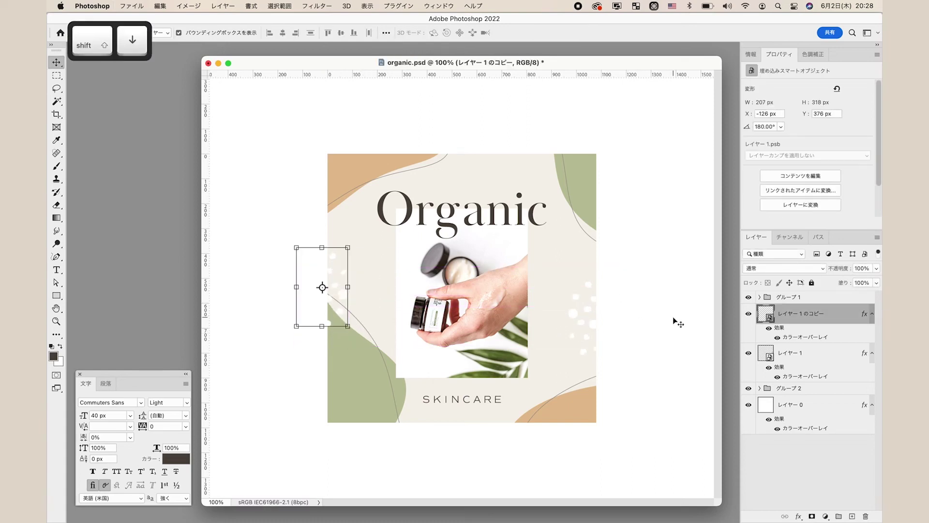
key("shift+Right")
key("shift+Right")
key("shift+Down")
key("Down")
key("Down")
key("Down")
key("Down")
key("Down")
key("Down")
key("Down")
key("Down")
key("Down")
key("Left")
key("Left")
left_click(653, 284)
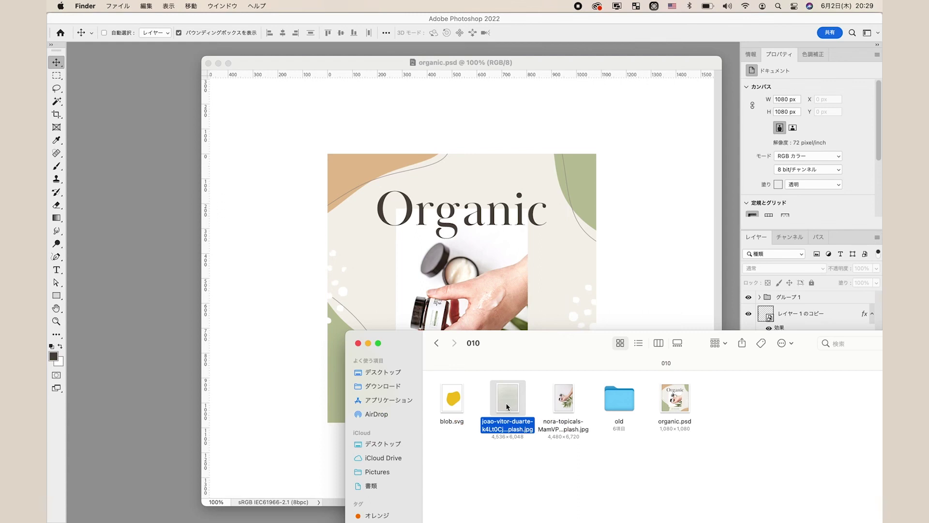
- Drag the paper-texture JPG from Finder onto the Photoshop canvas as a new layer
left_click_drag(507, 407, 434, 266)
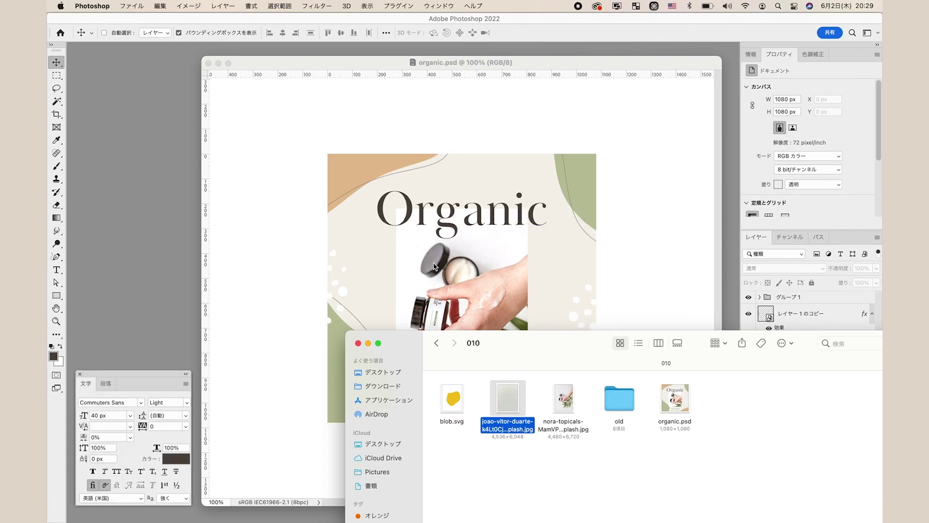
- Scale and position the paper texture to cover the whole square canvas, then save
left_click_drag(562, 154, 721, 59)
left_click_drag(538, 243, 483, 359)
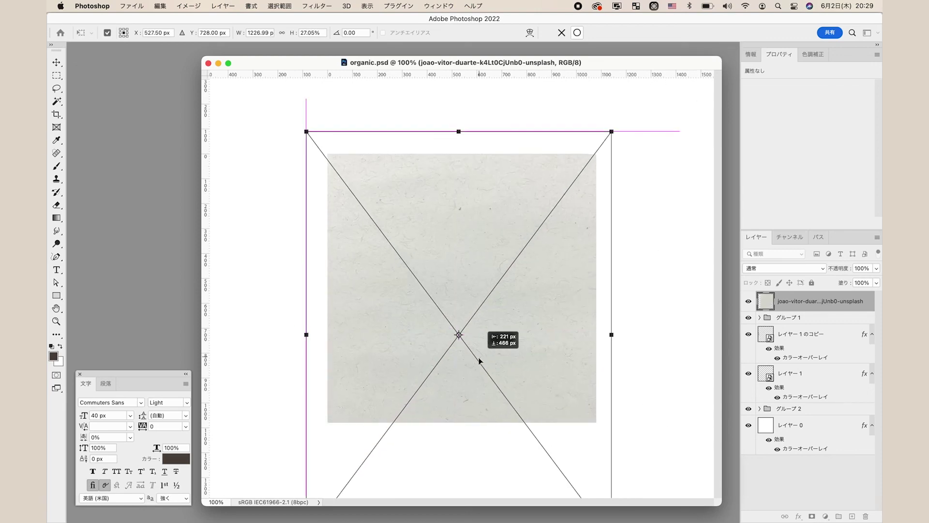
left_click_drag(612, 130, 630, 104)
left_click_drag(534, 291, 524, 274)
key("Return")
key("super+s")
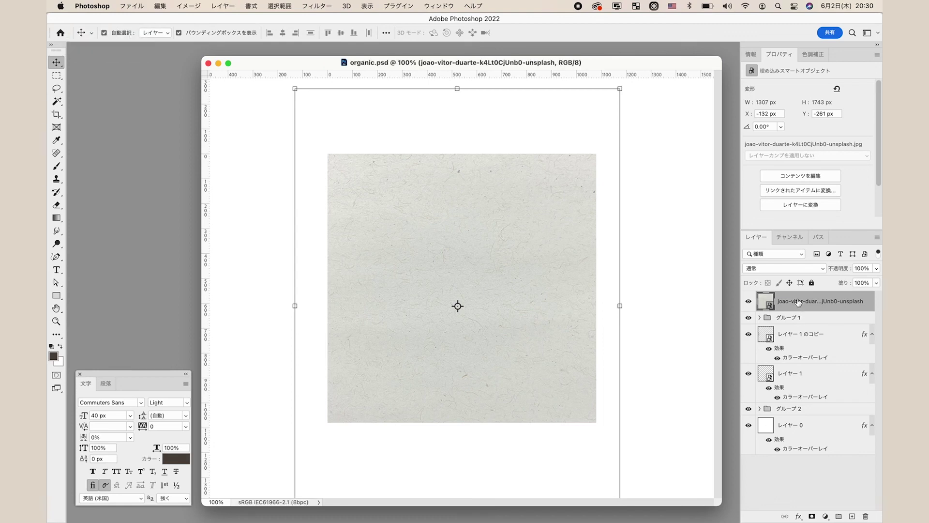
- Move the texture layer below Group 1 and set its blend mode to Linear Burn
left_click_drag(801, 306, 808, 328)
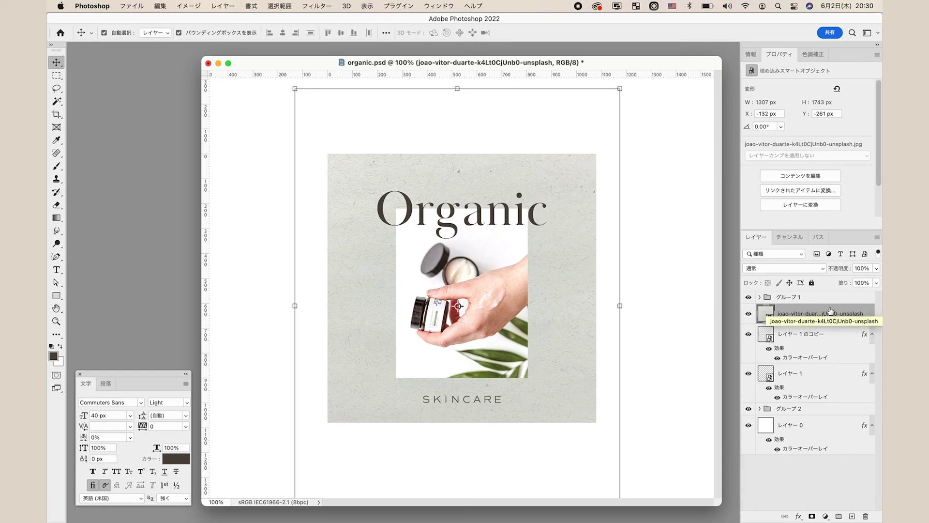
left_click(779, 268)
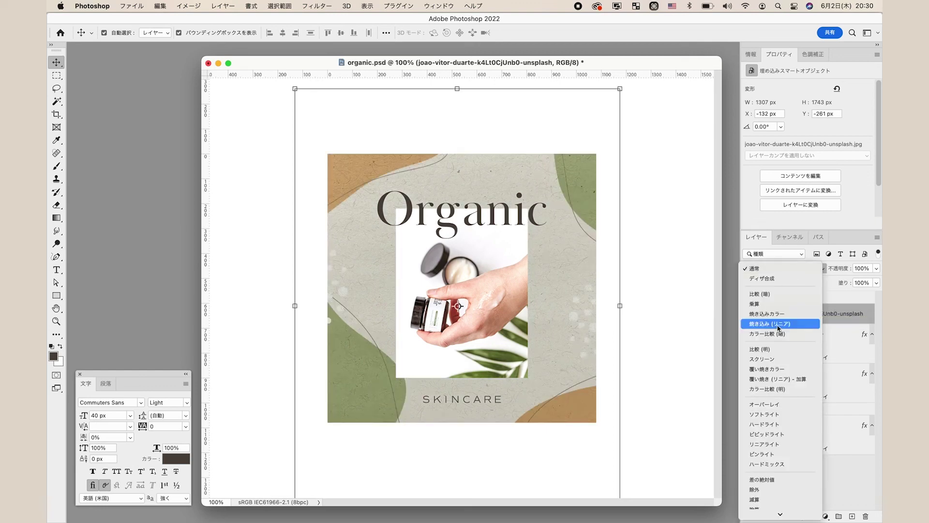
left_click(778, 328)
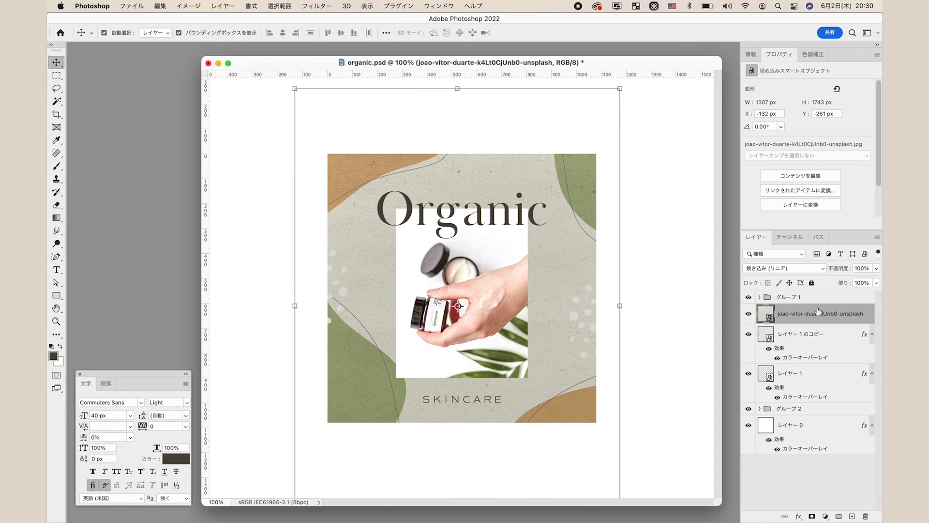
left_click(826, 515)
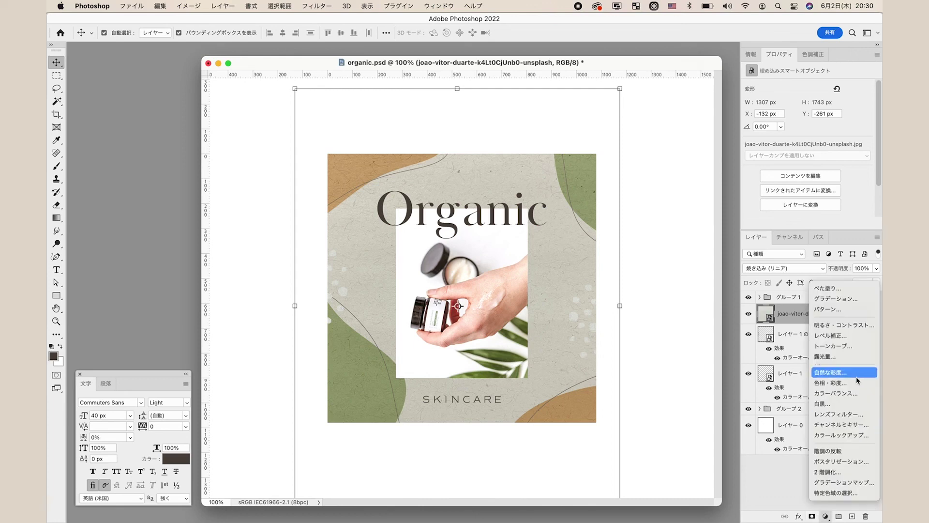
- Add a Levels adjustment clipped to the texture with input levels 0, 1.38 and 218, then save
left_click(851, 336)
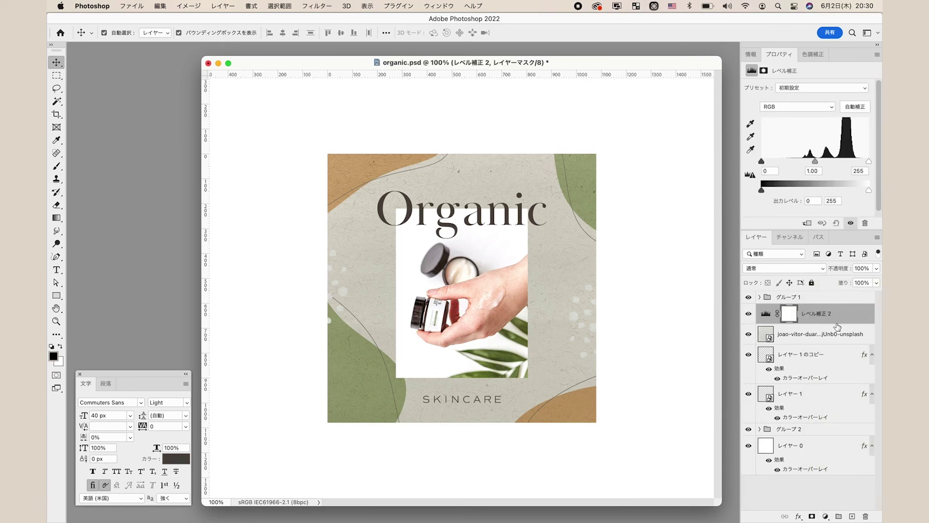
left_click(840, 323, "alt")
left_click_drag(868, 161, 860, 161)
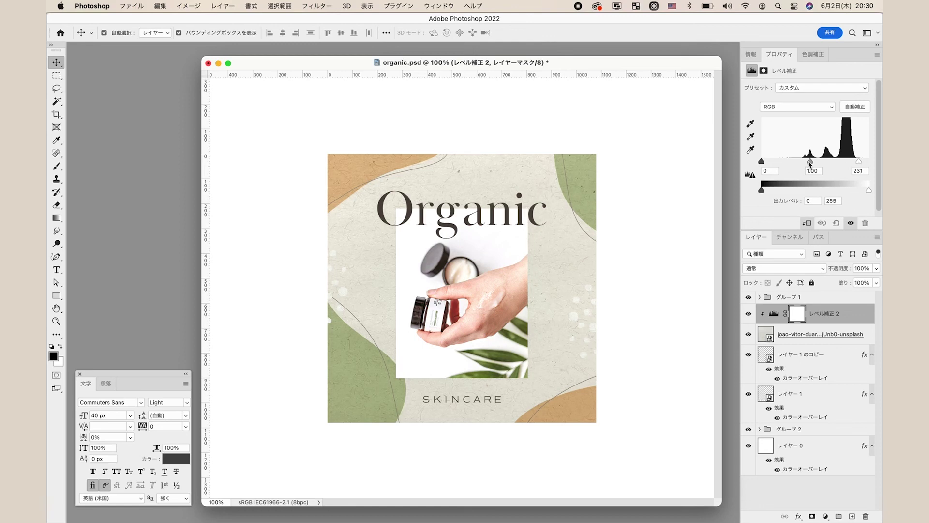
left_click_drag(802, 161, 797, 162)
key("super+s")
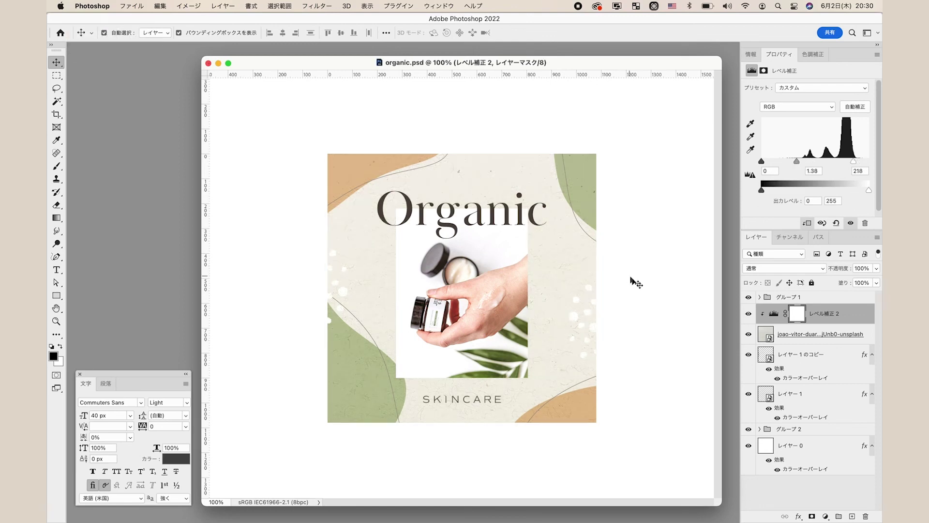
left_click(641, 285)
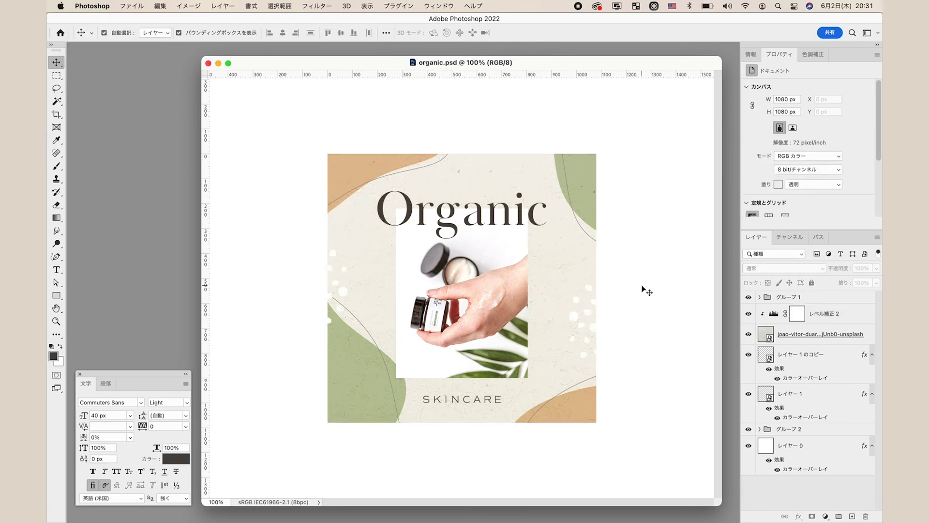